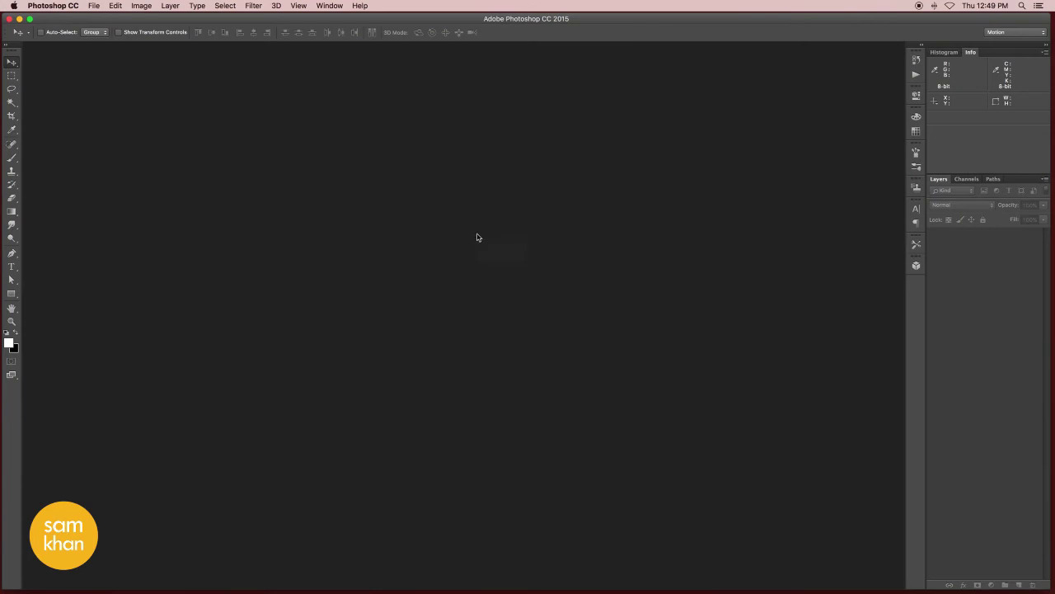
- Open shutterstock_180890486.jpg from the input folder and fit the dancer photo to the window
click(94, 7)
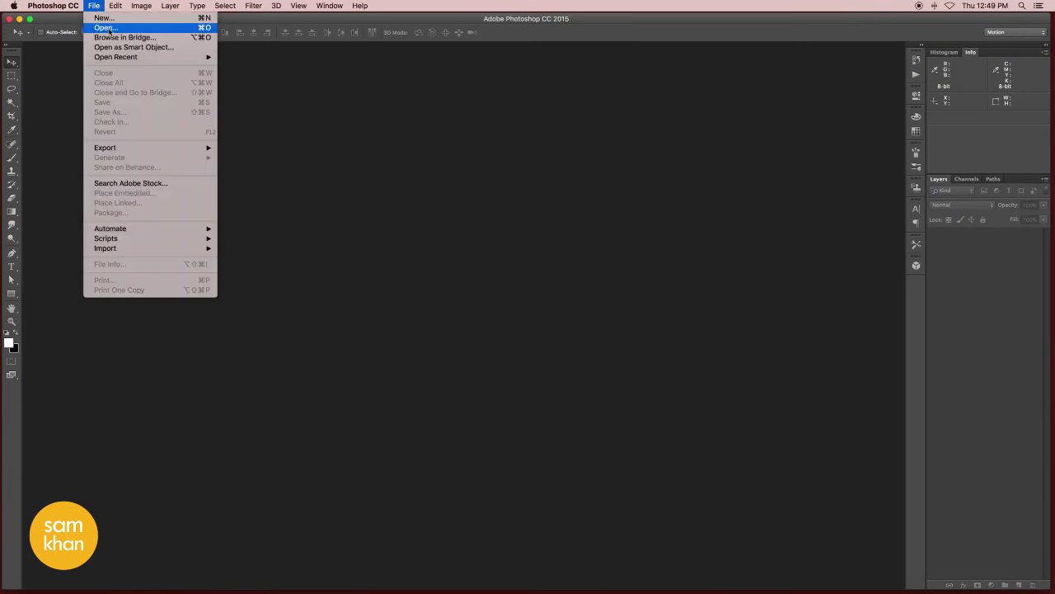
click(137, 31)
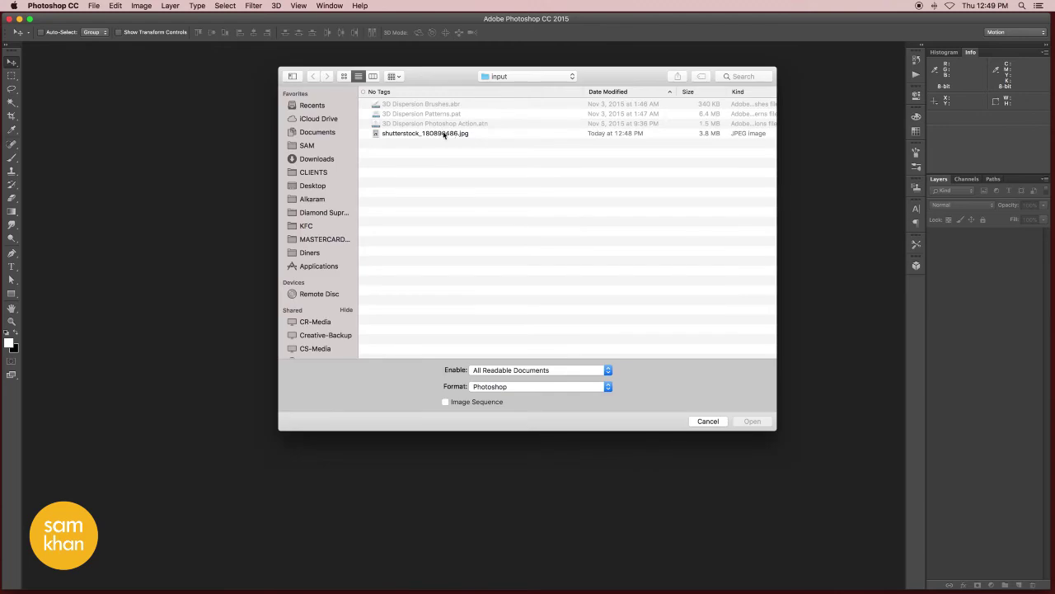
click(444, 135)
click(747, 422)
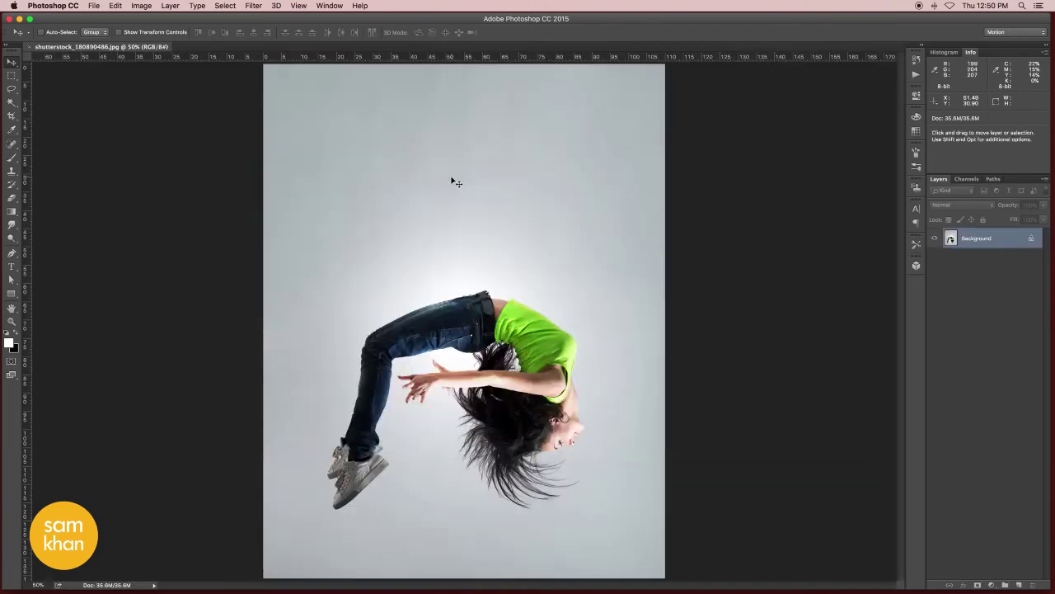
click(41, 33)
key(super+0)
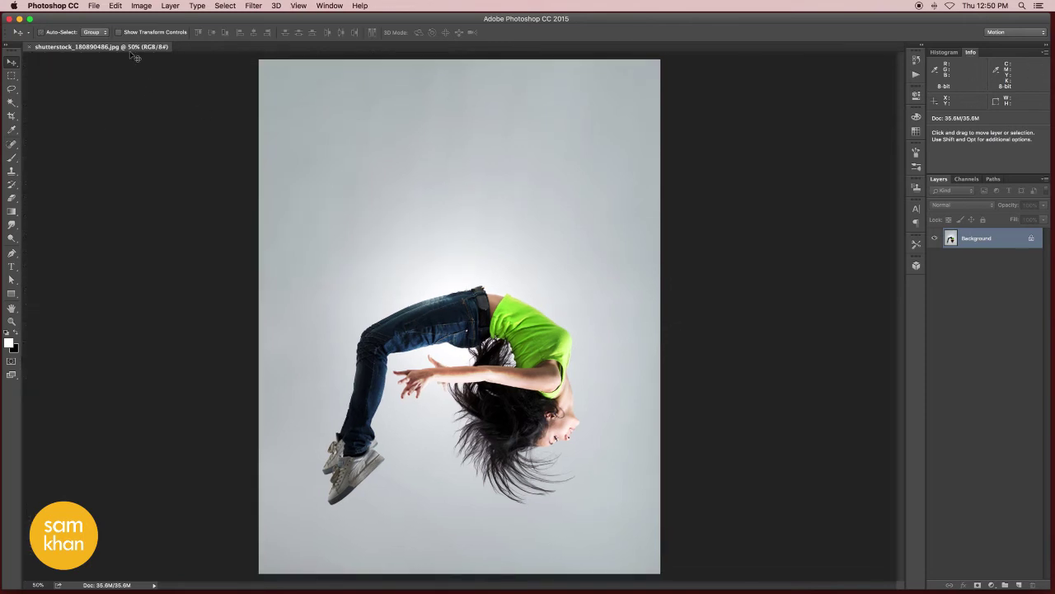
click(141, 6)
mouse_move(173, 17)
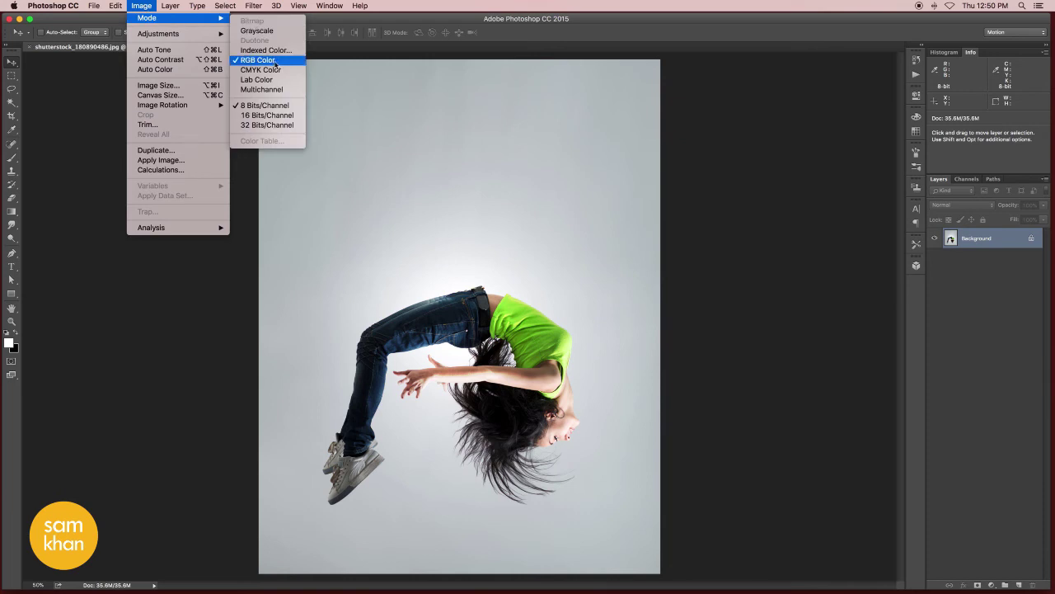
click(269, 107)
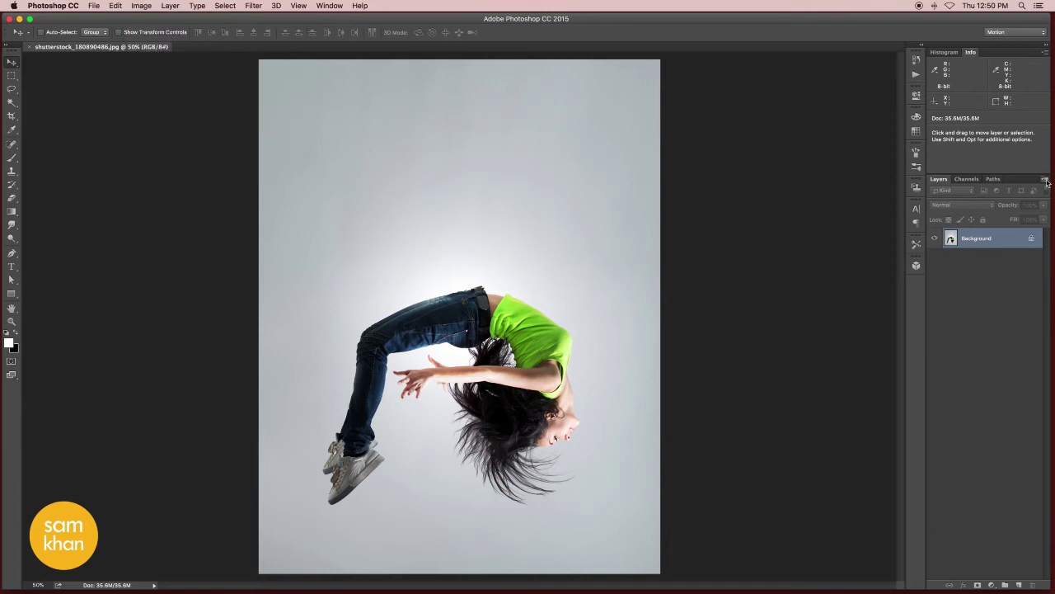
click(1045, 179)
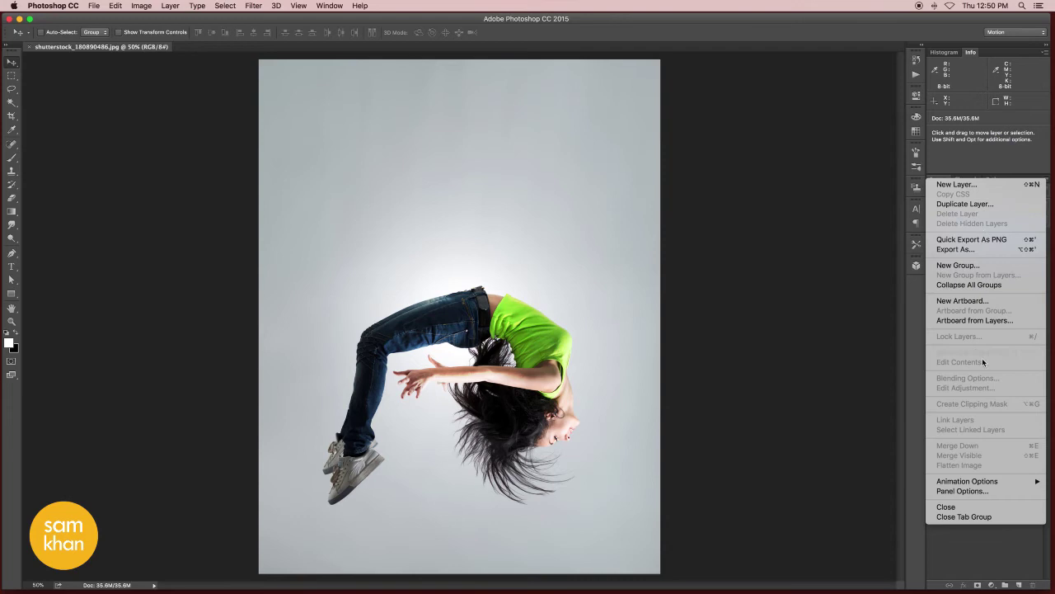
click(969, 492)
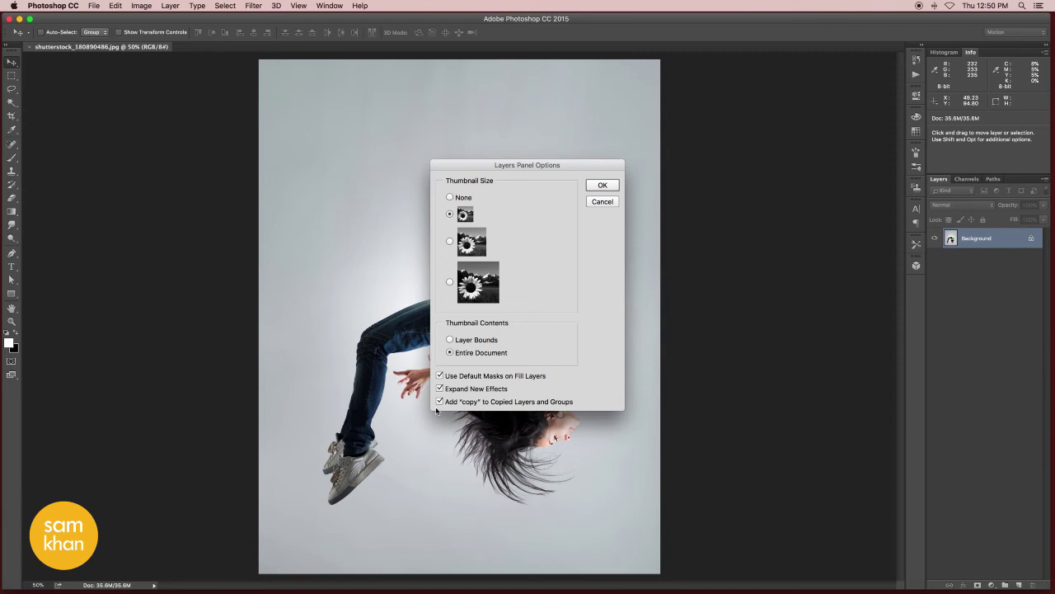
click(602, 184)
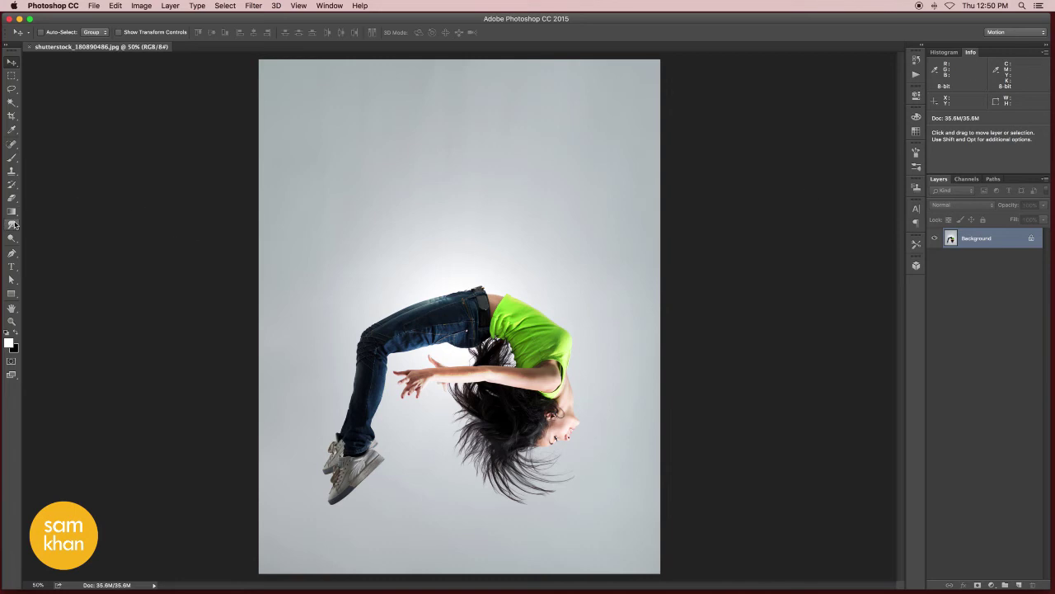
- Add a new empty layer named 'area' above Background
click(1018, 584)
double_click(972, 238)
text(area)
key(Return)
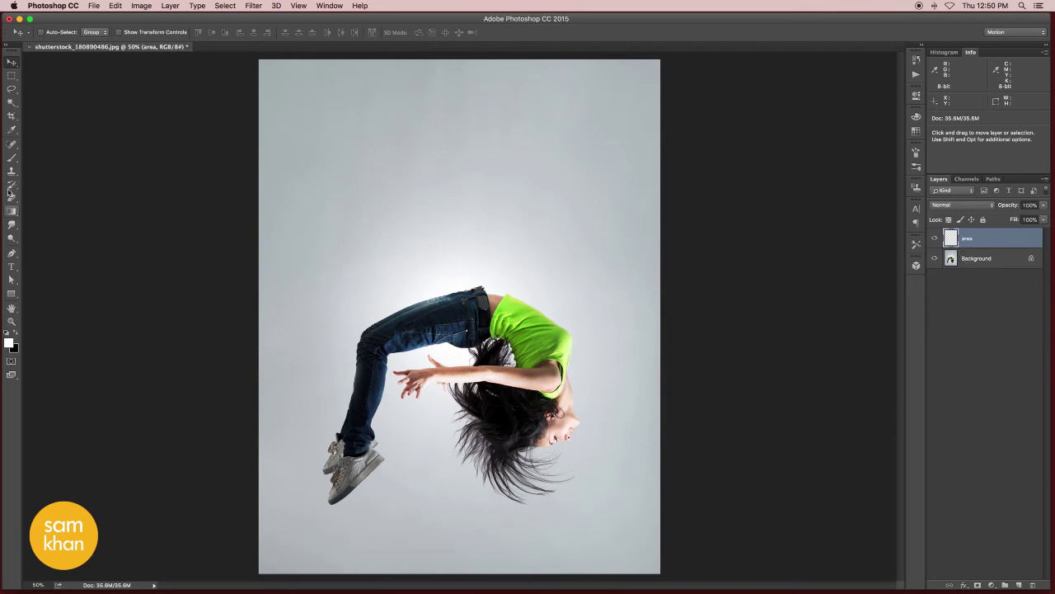
- Set the Brush tool to 251 px size with 0% hardness
key(b)
drag(448, 235, 339, 236)
click(54, 33)
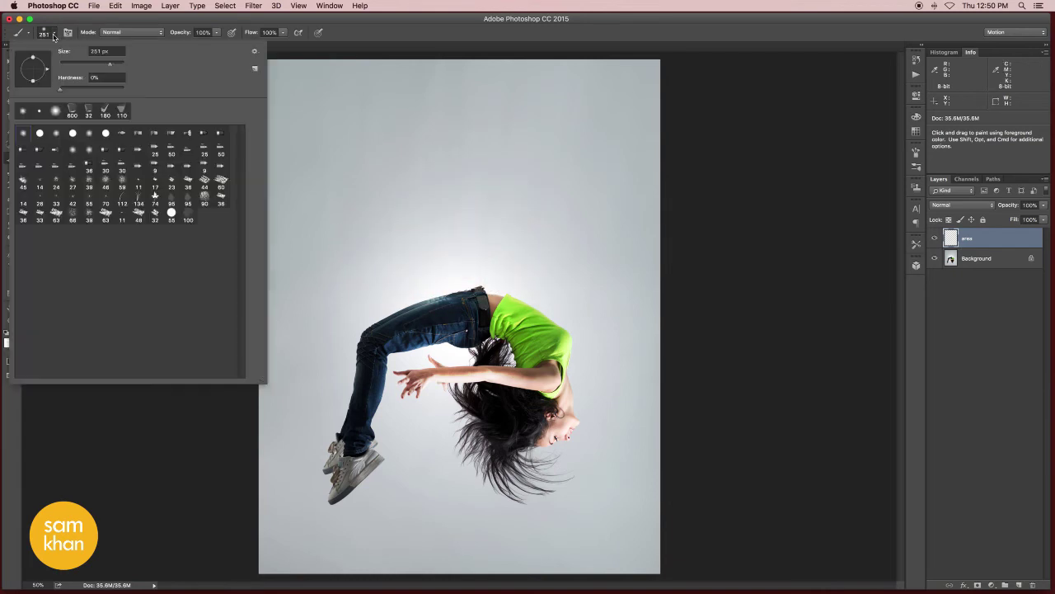
click(116, 7)
mouse_move(157, 321)
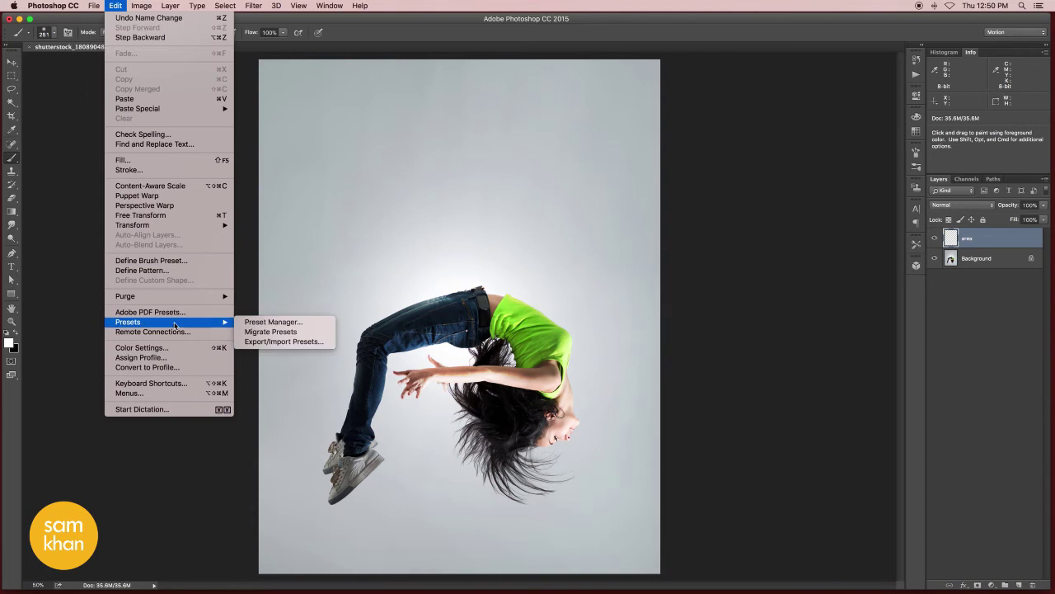
- Load 3D Dispersion Brushes.abr into the brush presets via the Preset Manager
click(311, 323)
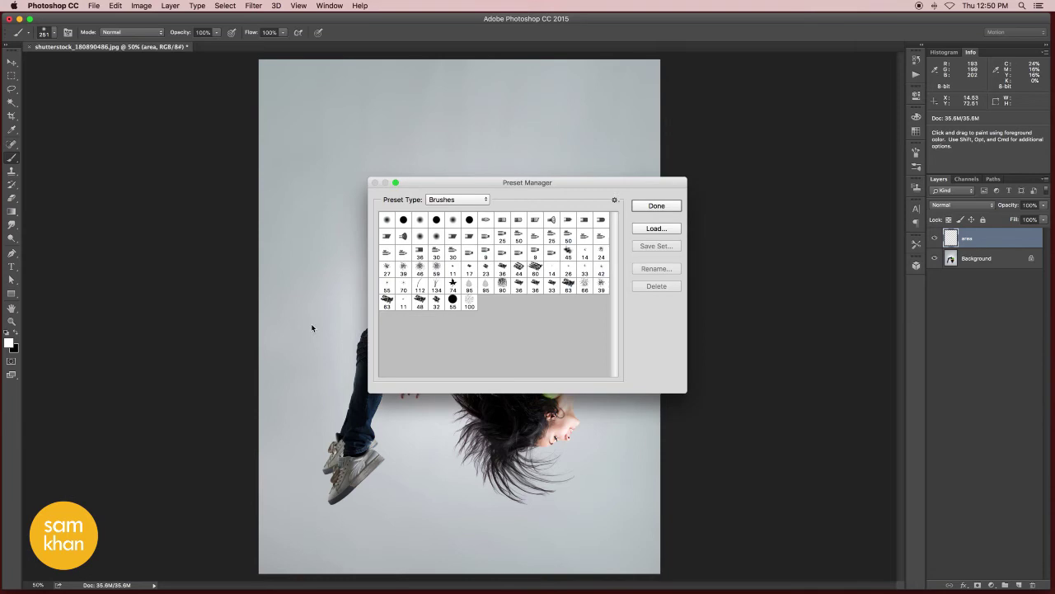
click(652, 228)
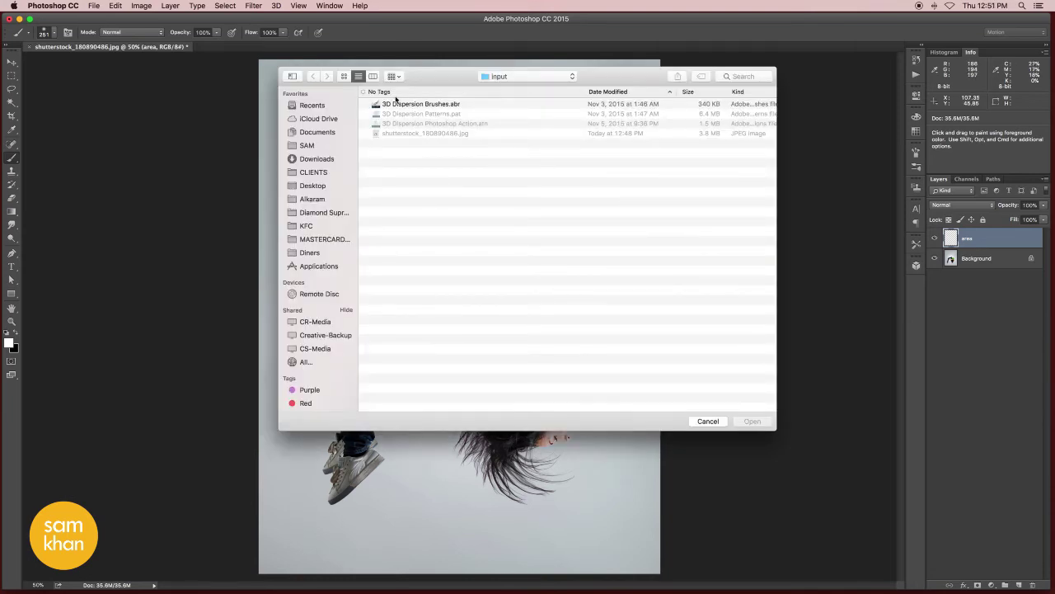
click(426, 106)
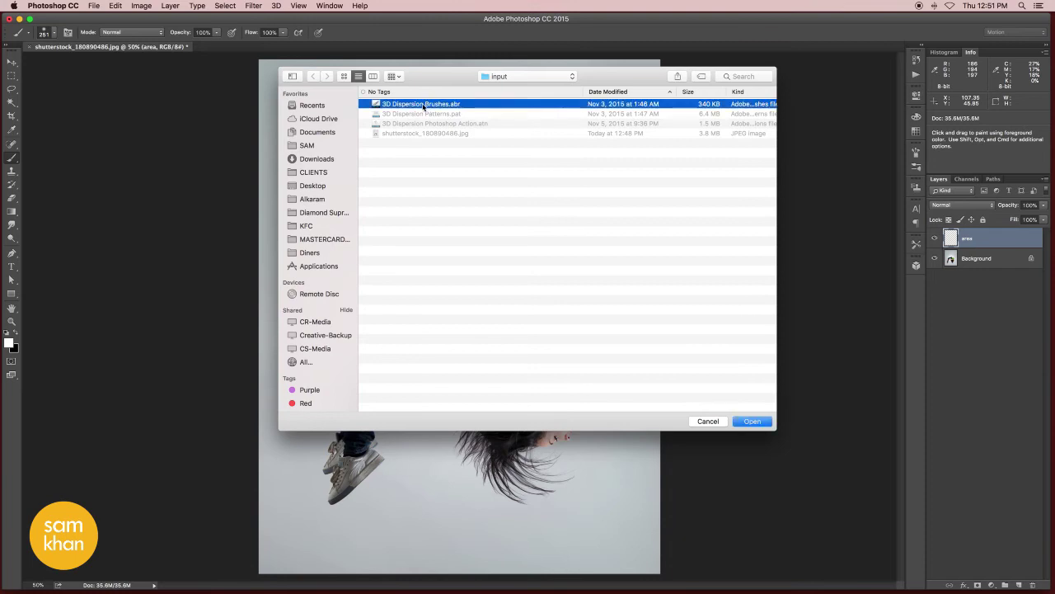
click(754, 421)
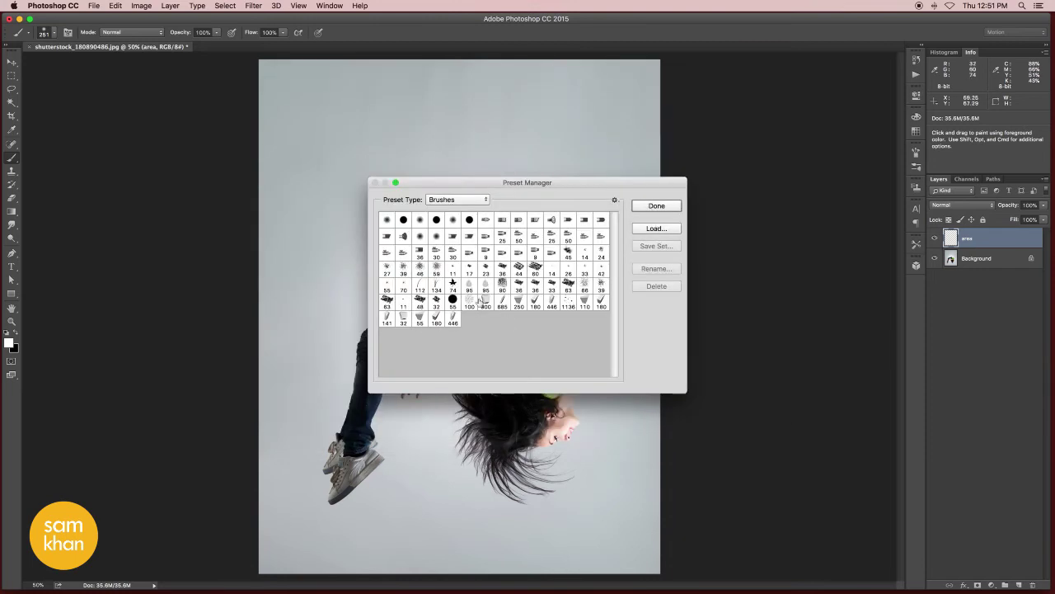
- Load 3D Dispersion Patterns.pat into the pattern presets and close the Preset Manager
click(454, 200)
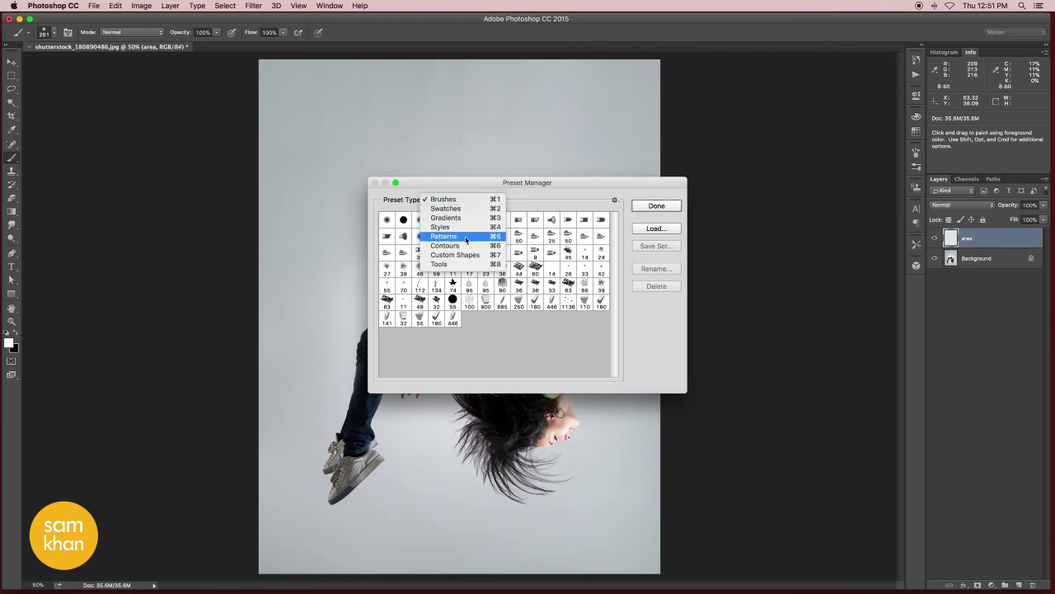
click(470, 236)
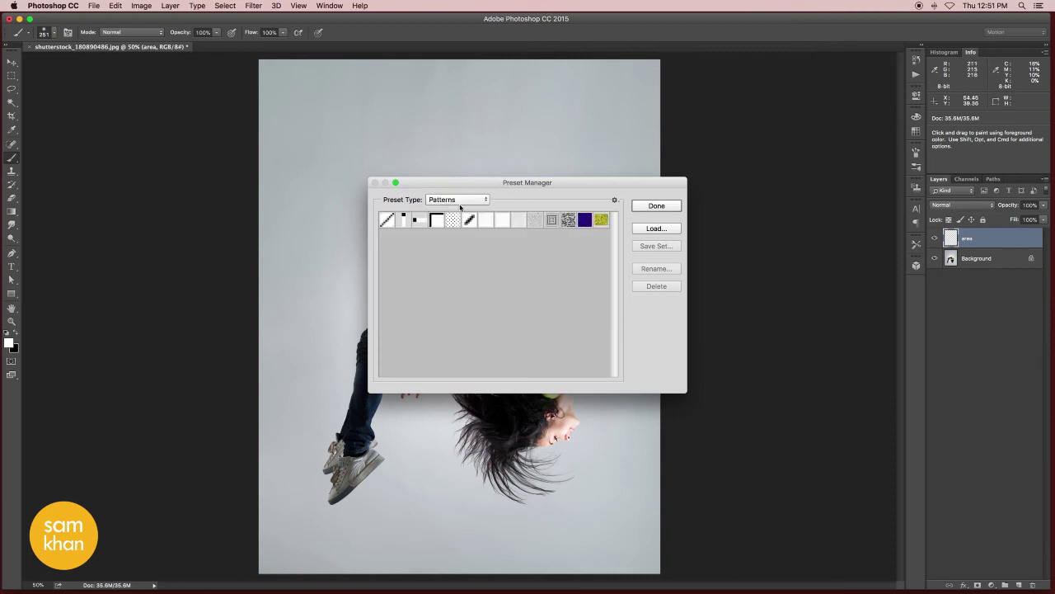
click(647, 229)
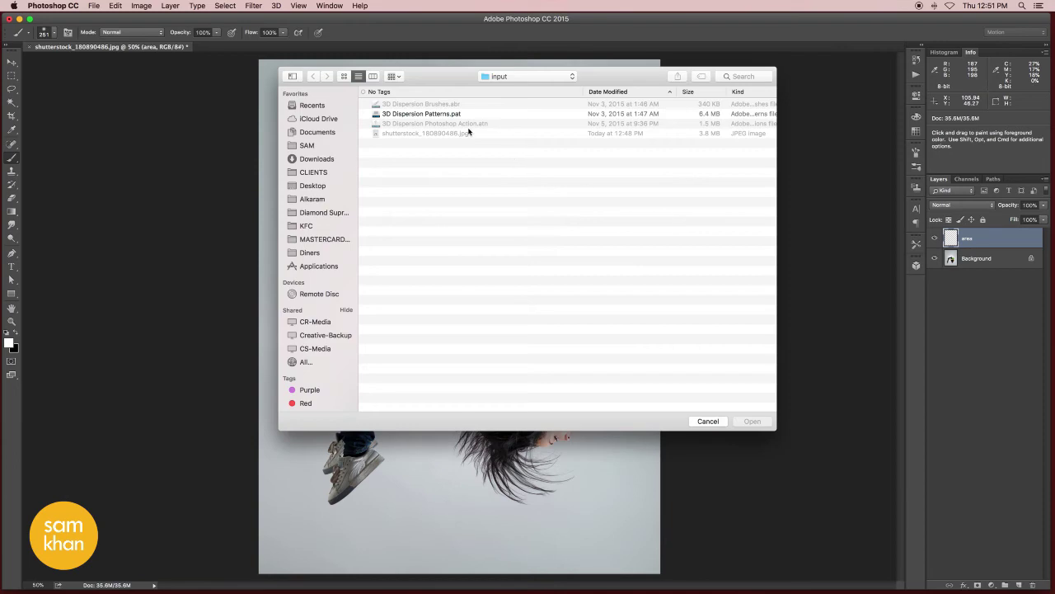
click(446, 116)
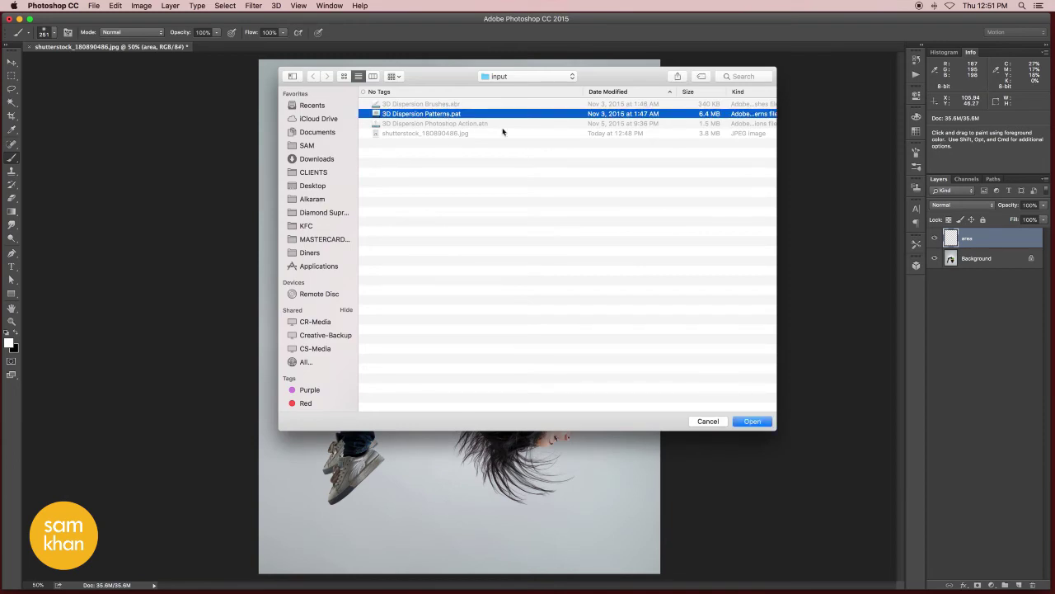
click(746, 420)
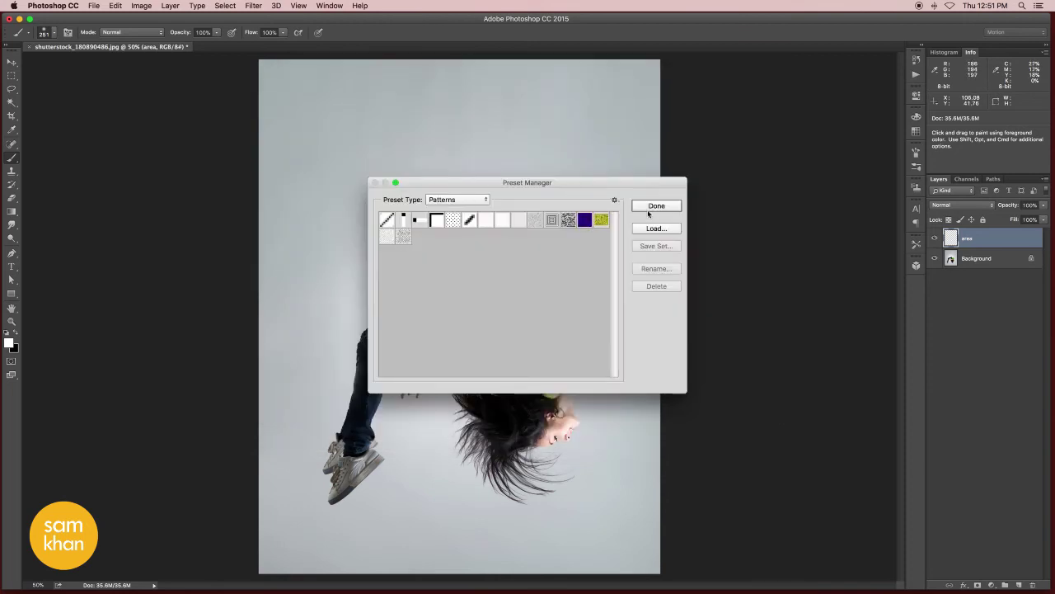
click(656, 206)
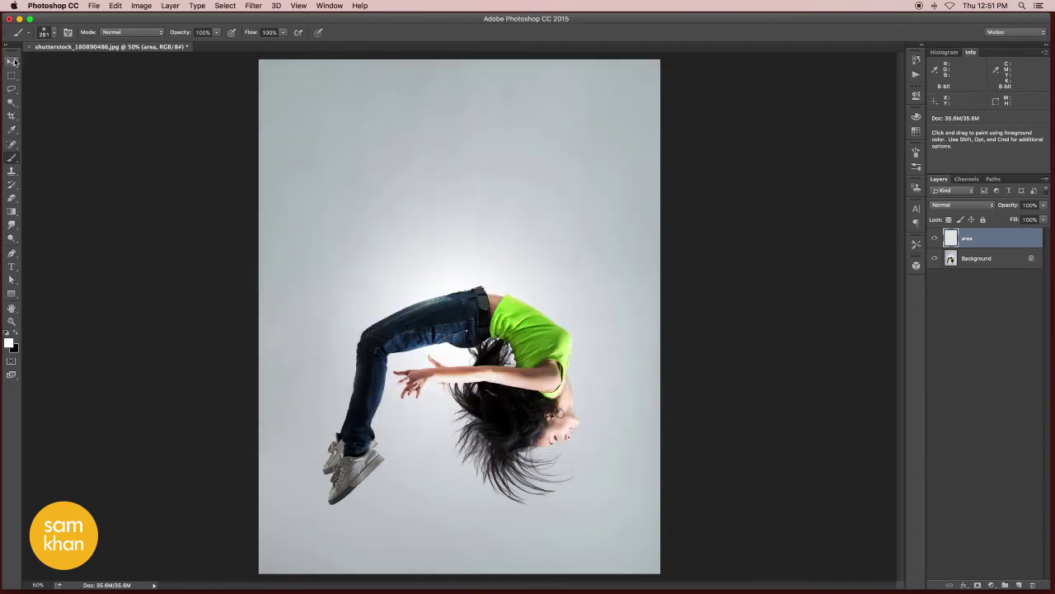
- Load 3D Dispersion Photoshop Action.atn into the Actions panel and select its Down action
click(915, 75)
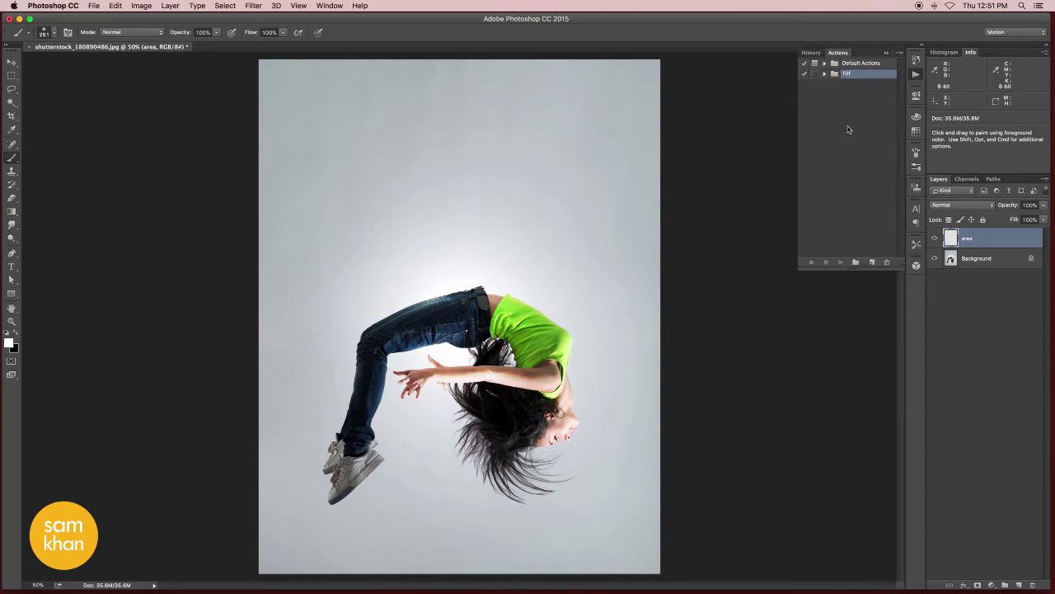
click(899, 53)
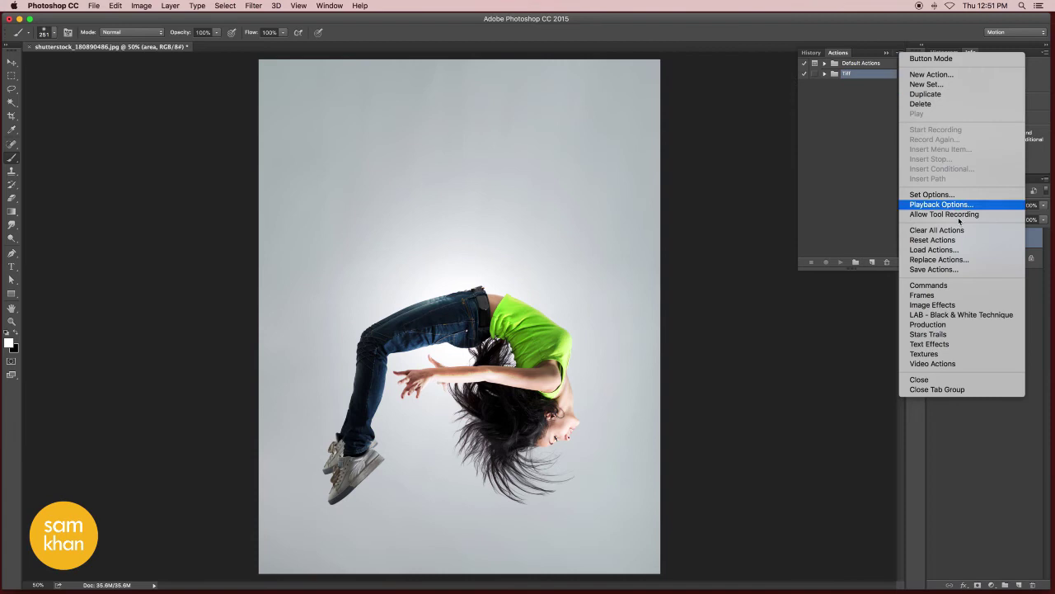
click(985, 255)
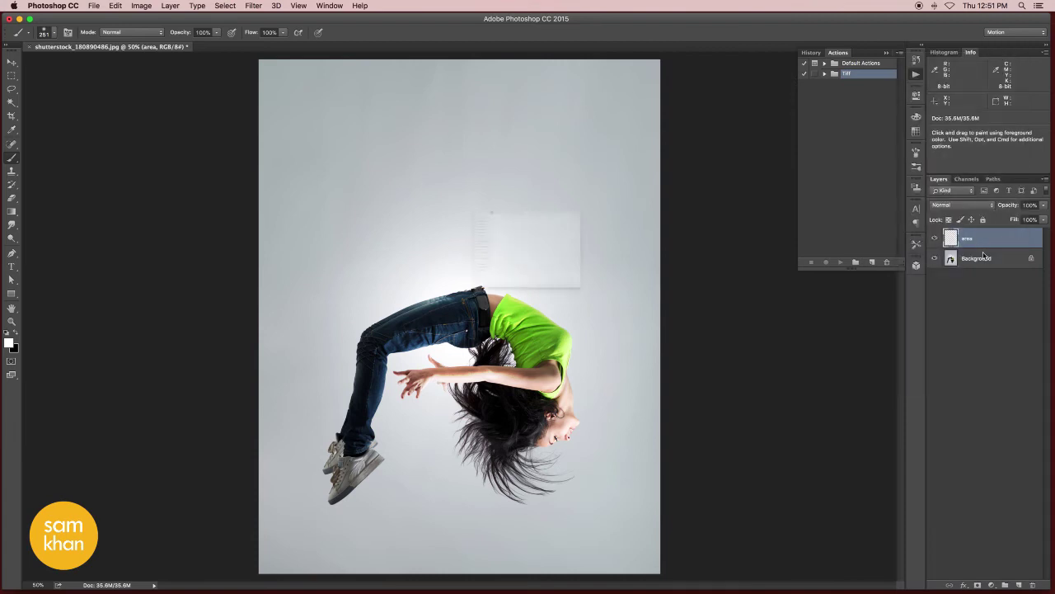
click(472, 125)
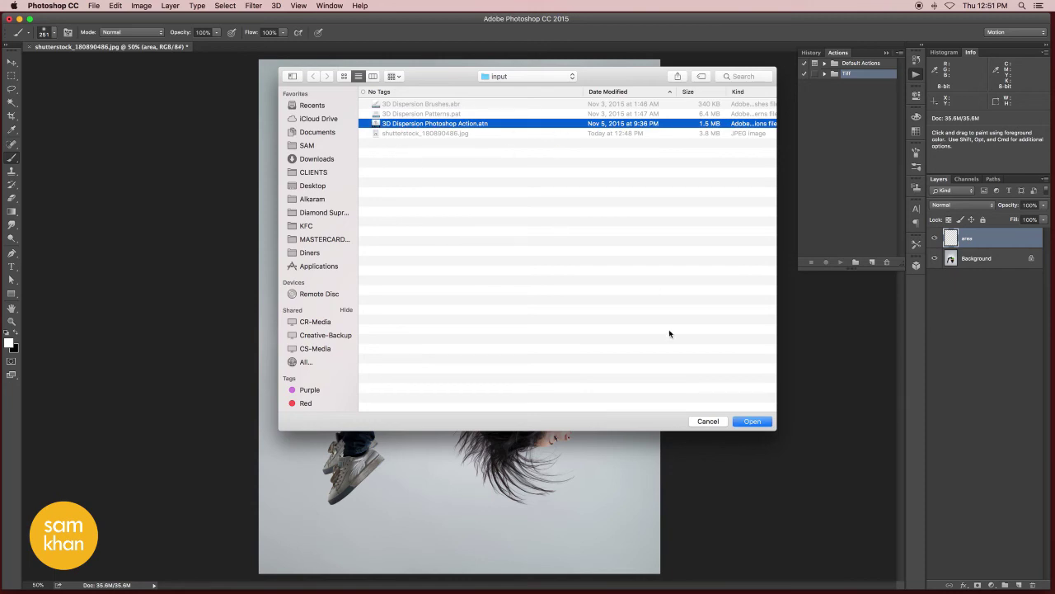
click(747, 421)
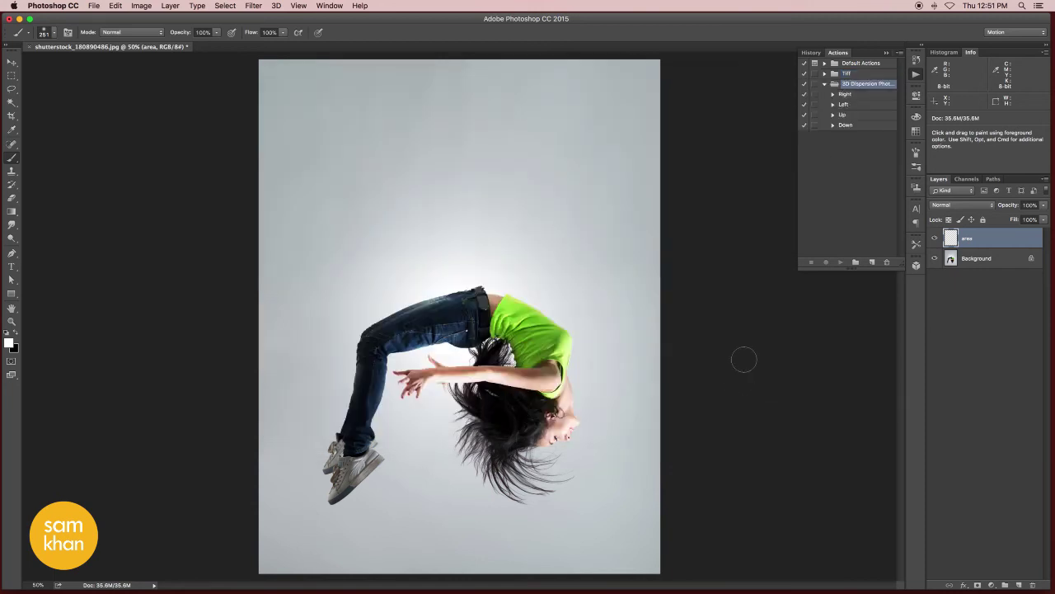
click(847, 125)
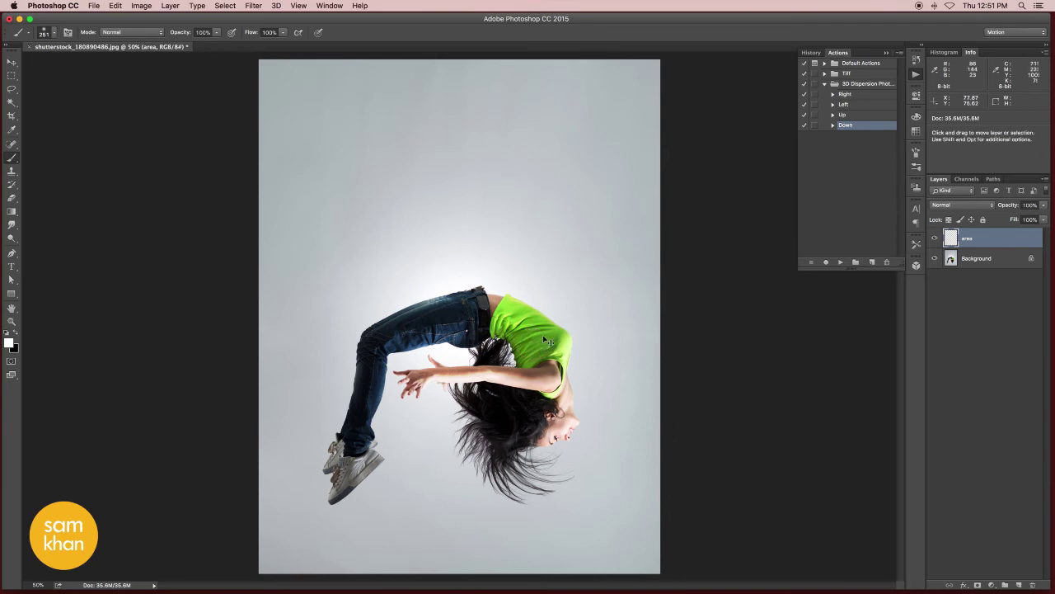
- Zoom to 100% and set an 86 px, 22% hardness brush with red foreground colour
key(super+plus)
key(super+plus)
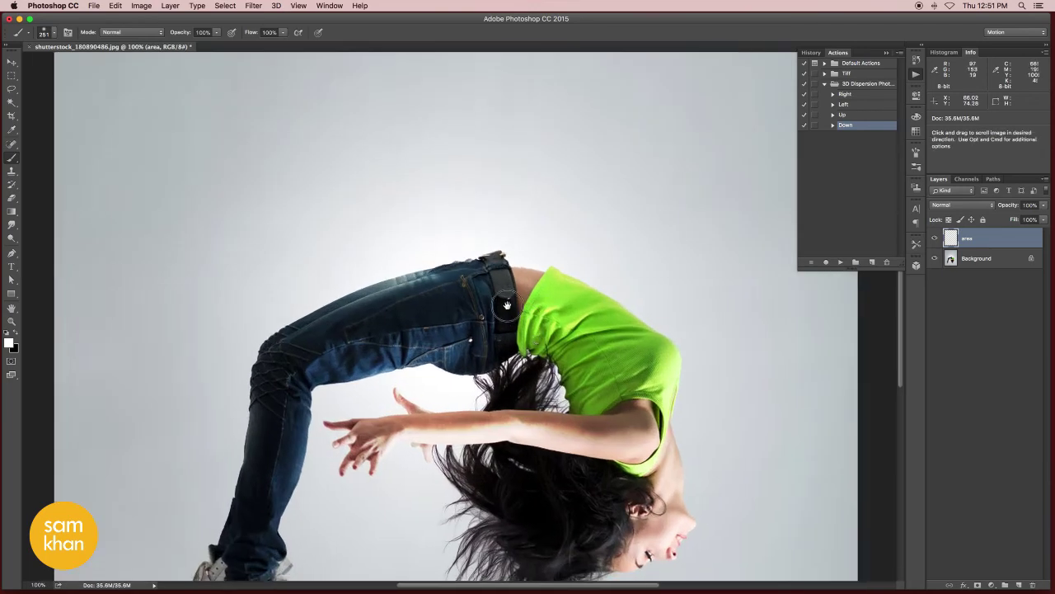
drag(550, 340, 476, 228)
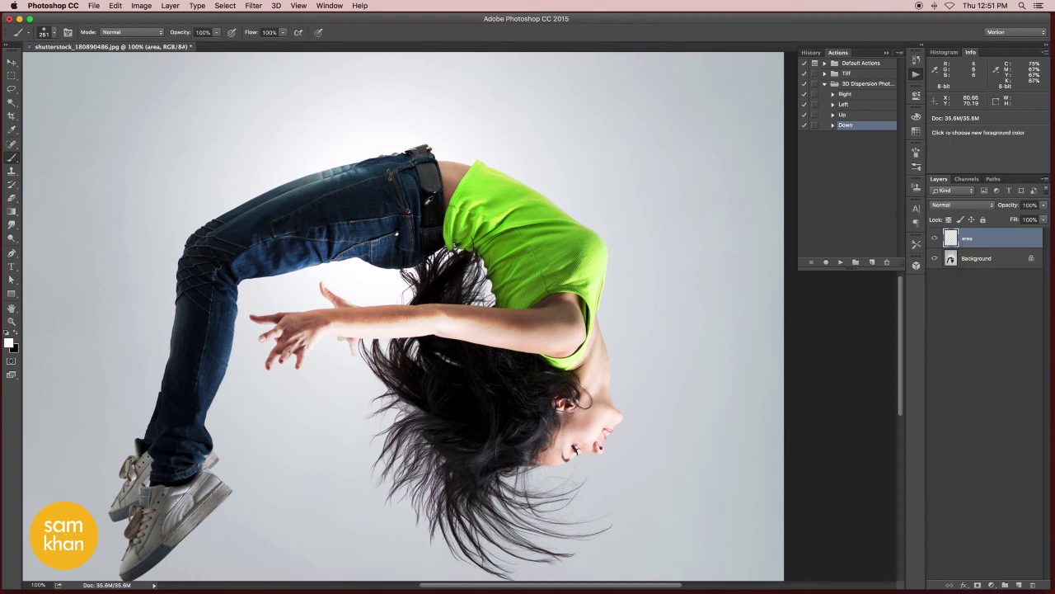
drag(420, 216, 444, 206)
right_click(443, 206)
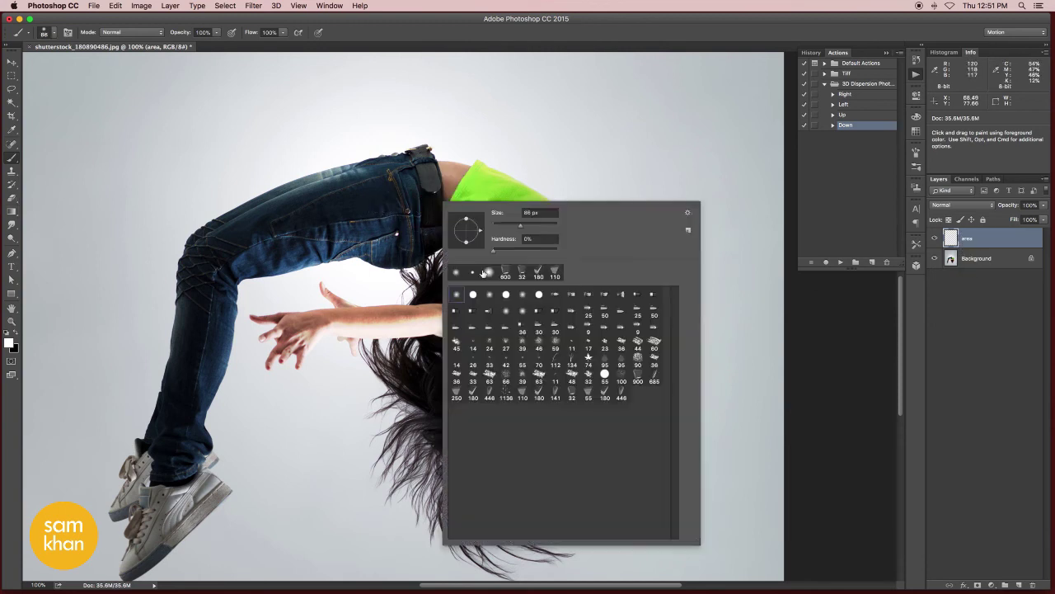
drag(521, 253, 509, 254)
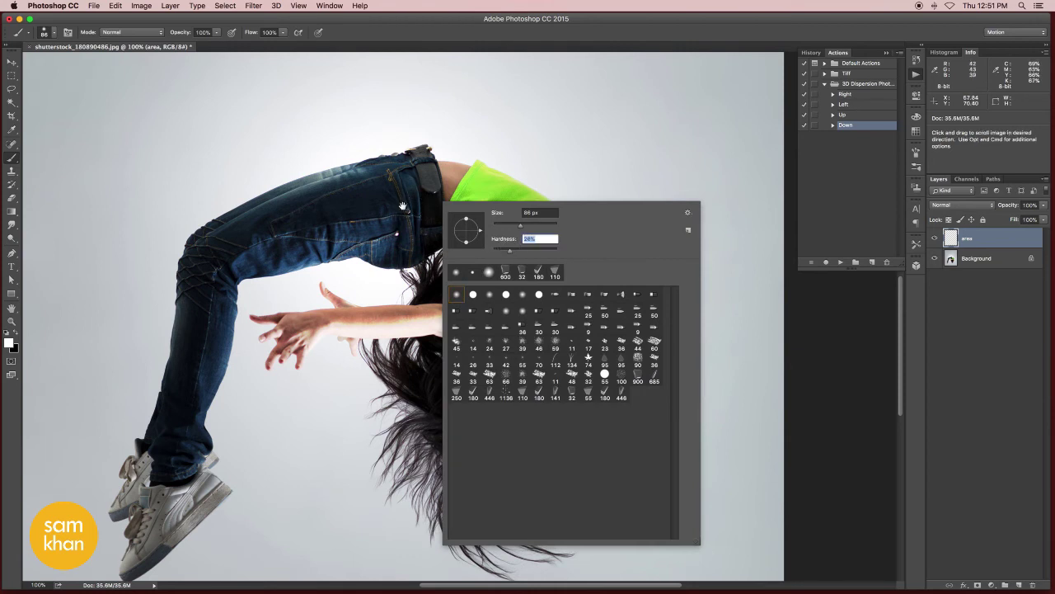
key(Return)
click(9, 342)
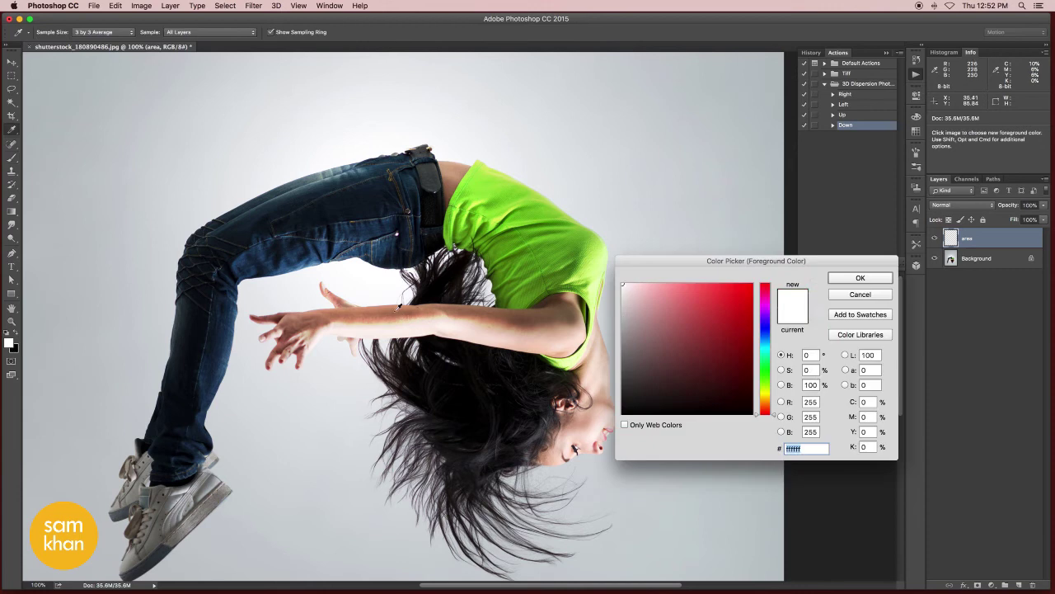
drag(675, 312, 736, 287)
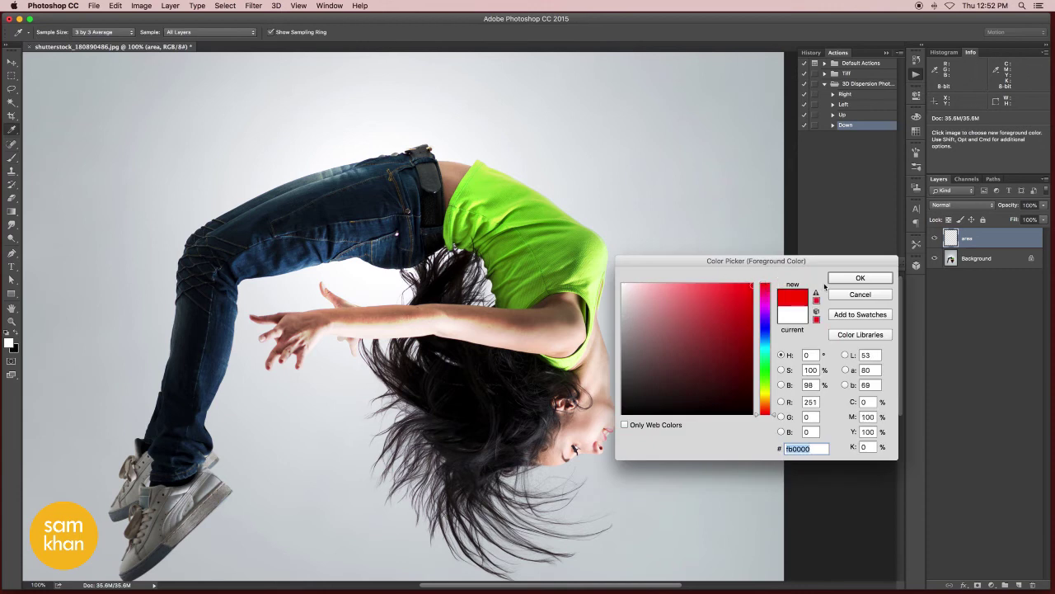
click(860, 278)
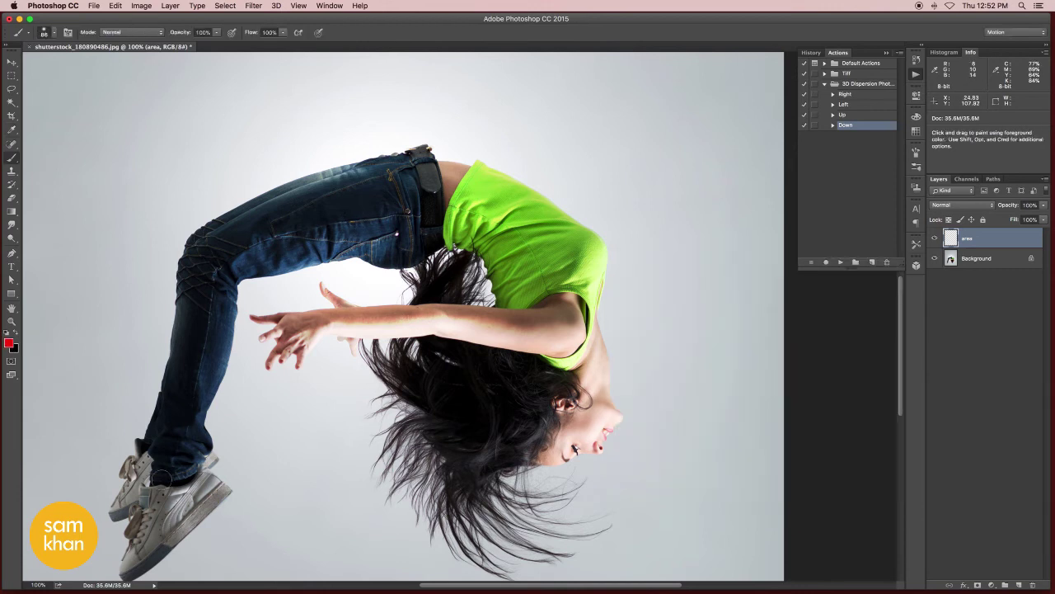
- Paint red over the dancer's lower shoe, leg and thigh on the area layer
drag(173, 449, 247, 296)
mouse_move(196, 435)
mouse_down()
mouse_move(243, 412)
mouse_move(210, 398)
mouse_move(263, 323)
mouse_move(235, 354)
mouse_up()
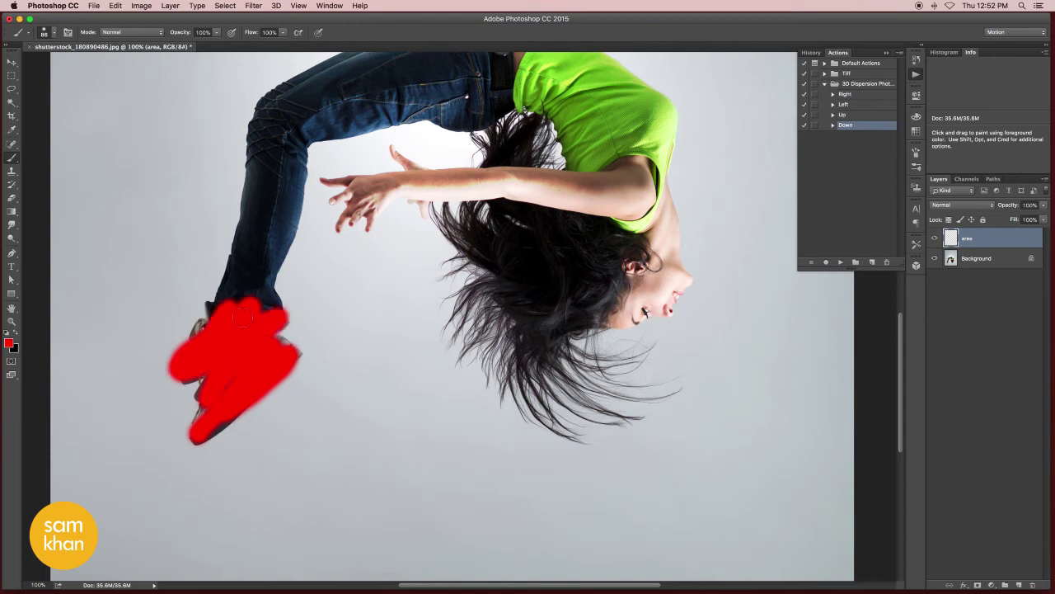
scroll(243, 315, up, 5)
mouse_move(211, 304)
mouse_down()
mouse_move(251, 231)
mouse_move(363, 169)
mouse_move(388, 173)
mouse_up()
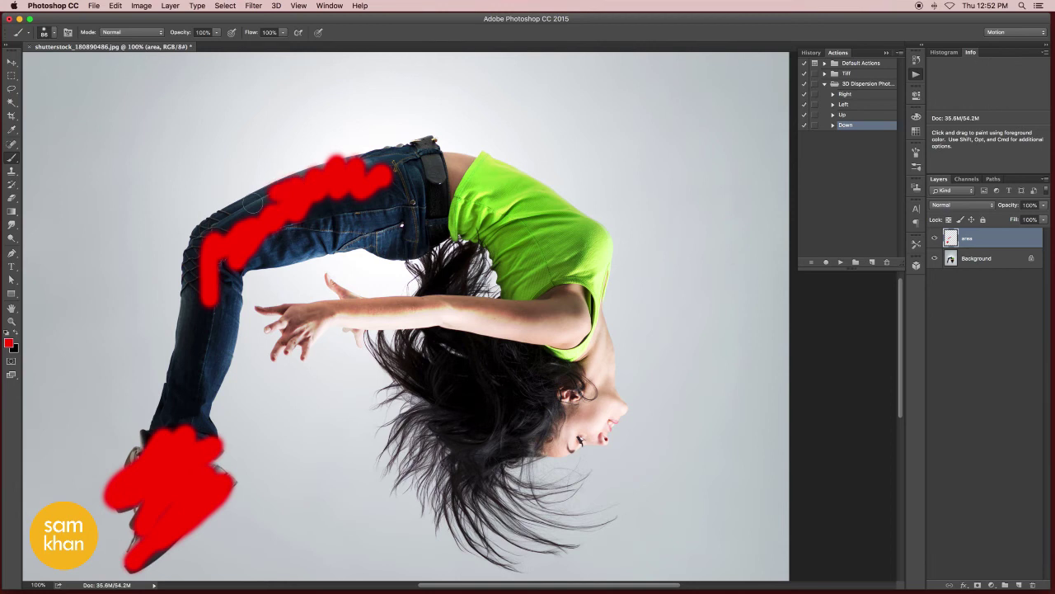
mouse_move(264, 193)
mouse_down()
mouse_move(206, 239)
mouse_move(260, 212)
mouse_move(191, 247)
mouse_up()
drag(459, 210, 373, 218)
- Paint red over the green shirt, beside the face and the top of the jeans
mouse_move(376, 169)
mouse_down()
mouse_move(493, 239)
mouse_move(510, 272)
mouse_move(493, 318)
mouse_up()
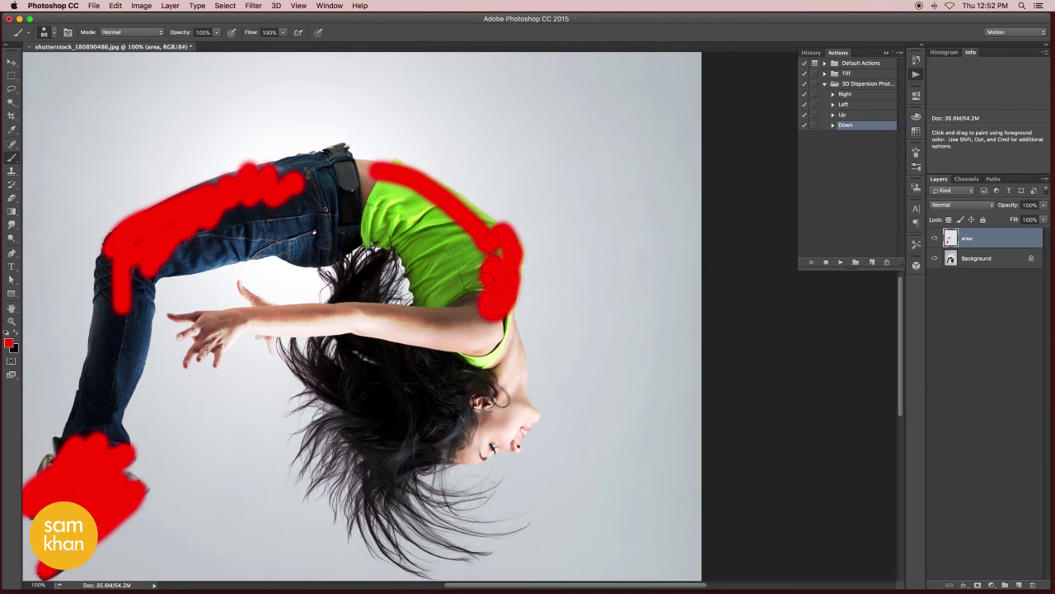
mouse_move(476, 273)
mouse_down()
mouse_move(449, 188)
mouse_move(373, 169)
mouse_move(428, 216)
mouse_up()
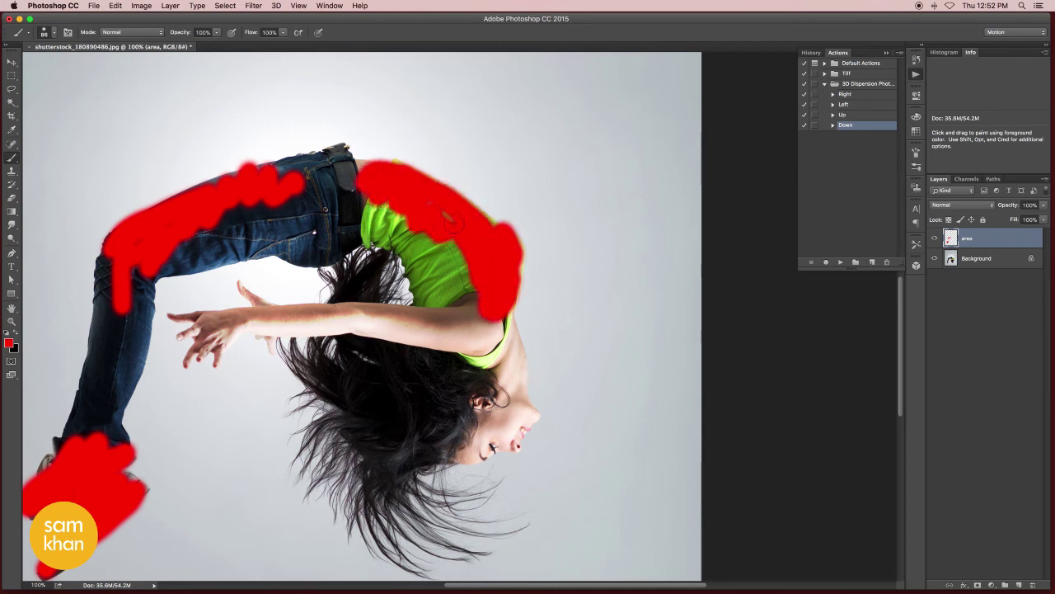
drag(498, 350, 477, 264)
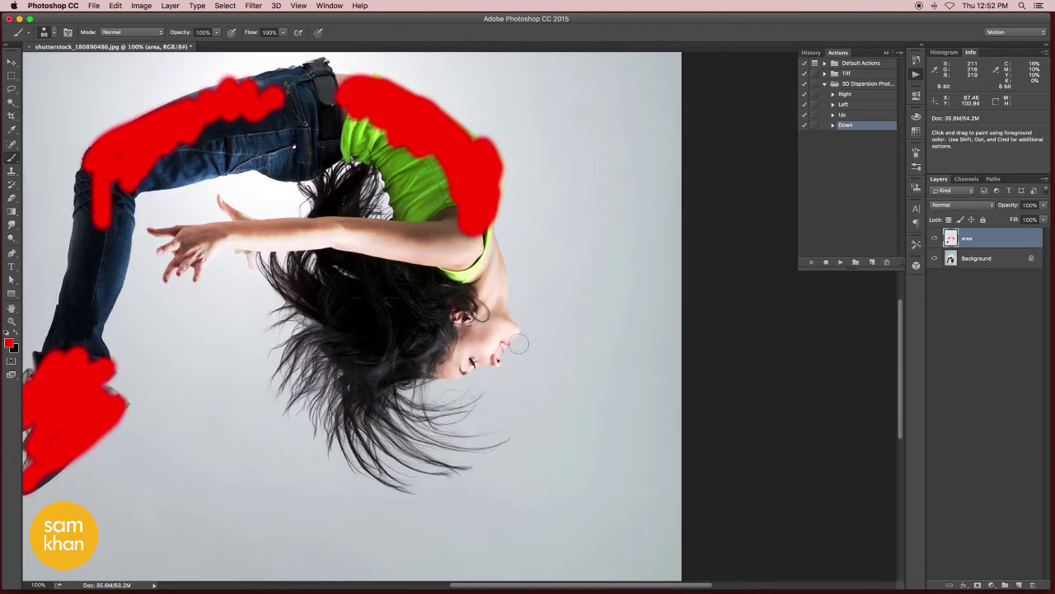
drag(502, 323, 500, 280)
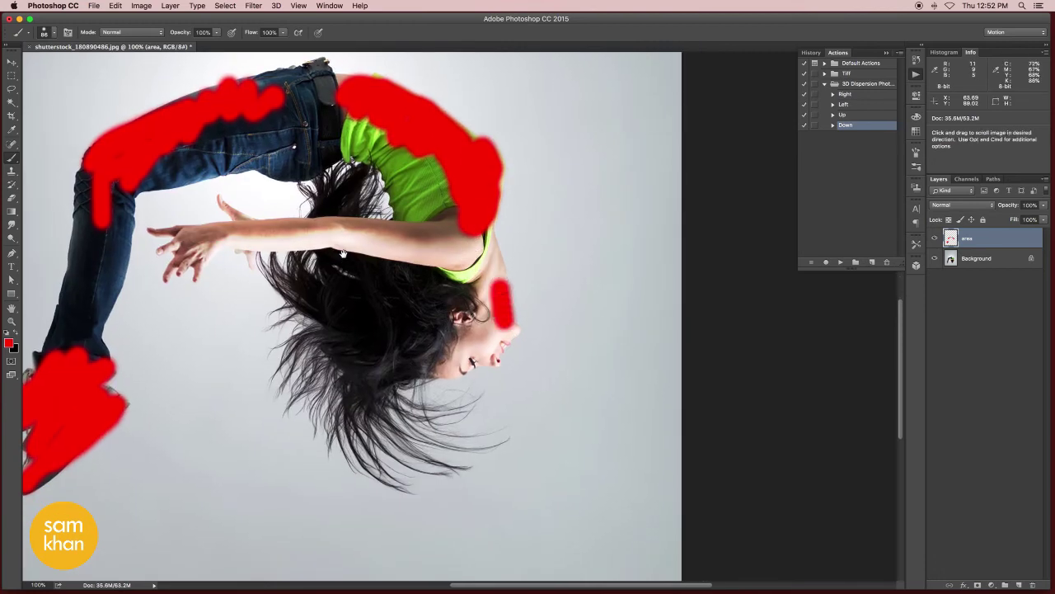
drag(345, 244, 384, 289)
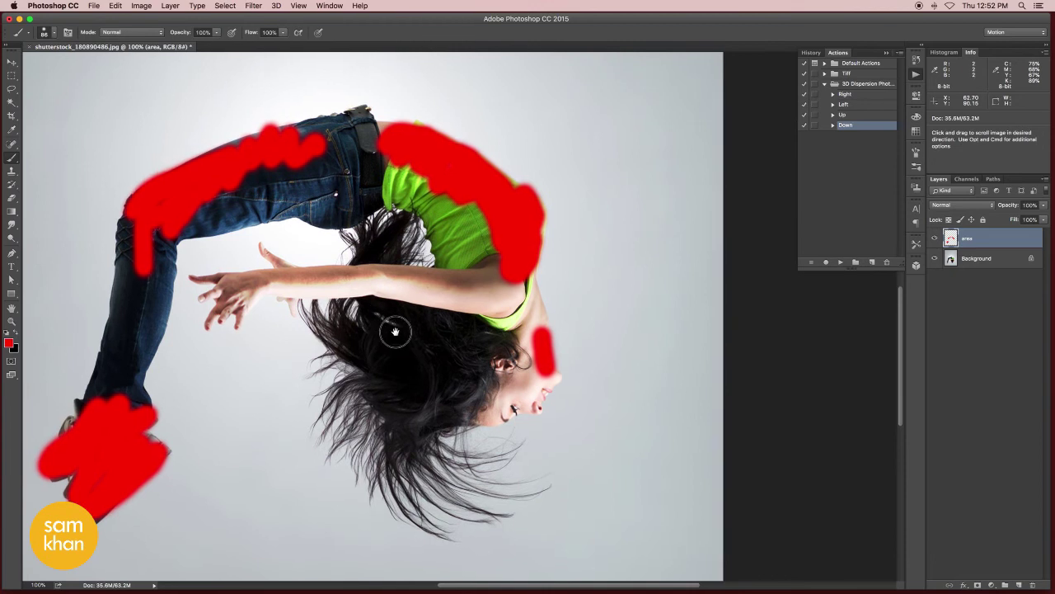
drag(393, 330, 428, 400)
drag(391, 178, 287, 198)
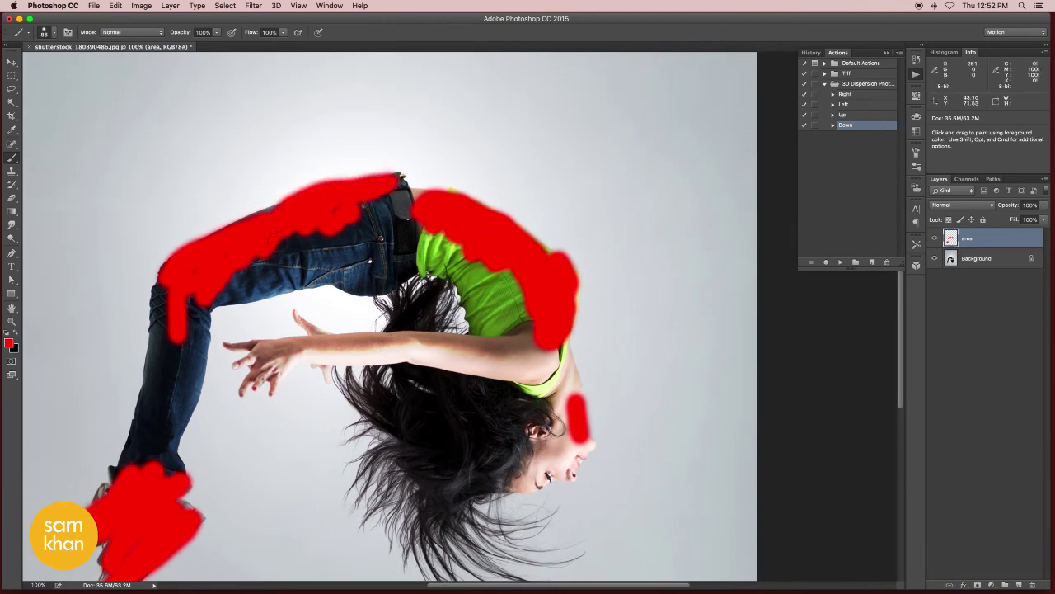
- Fit the whole image in the window and switch to the Move tool
key(ctrl+0)
key(v)
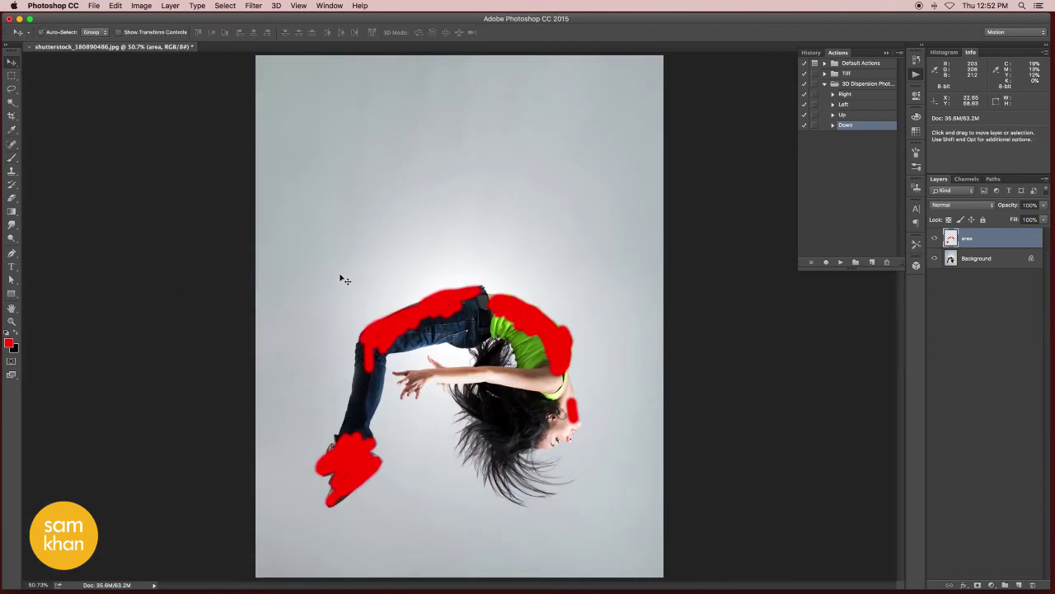
click(340, 278)
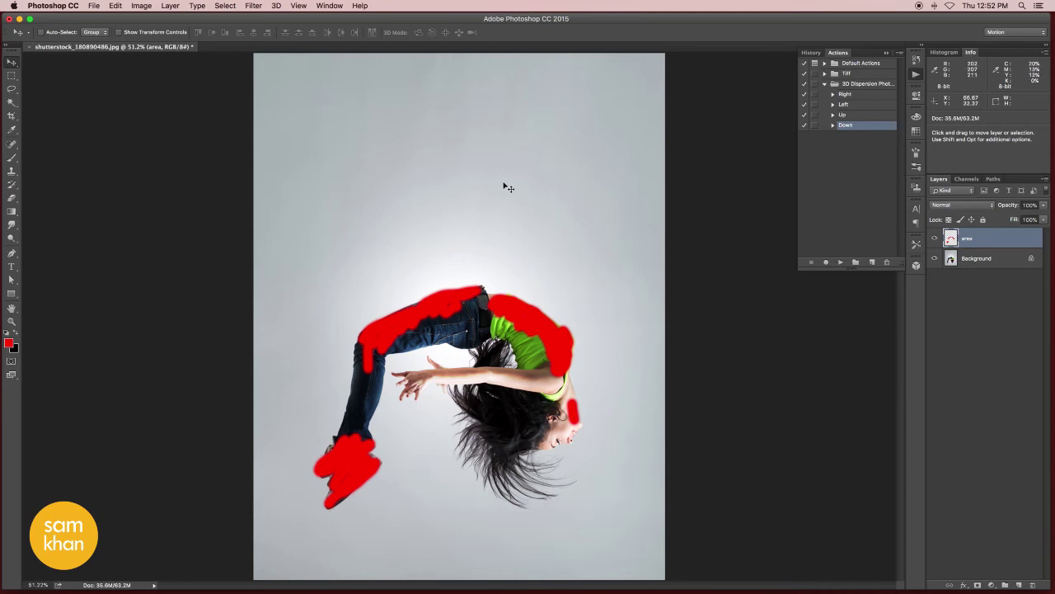
alt+click(520, 271)
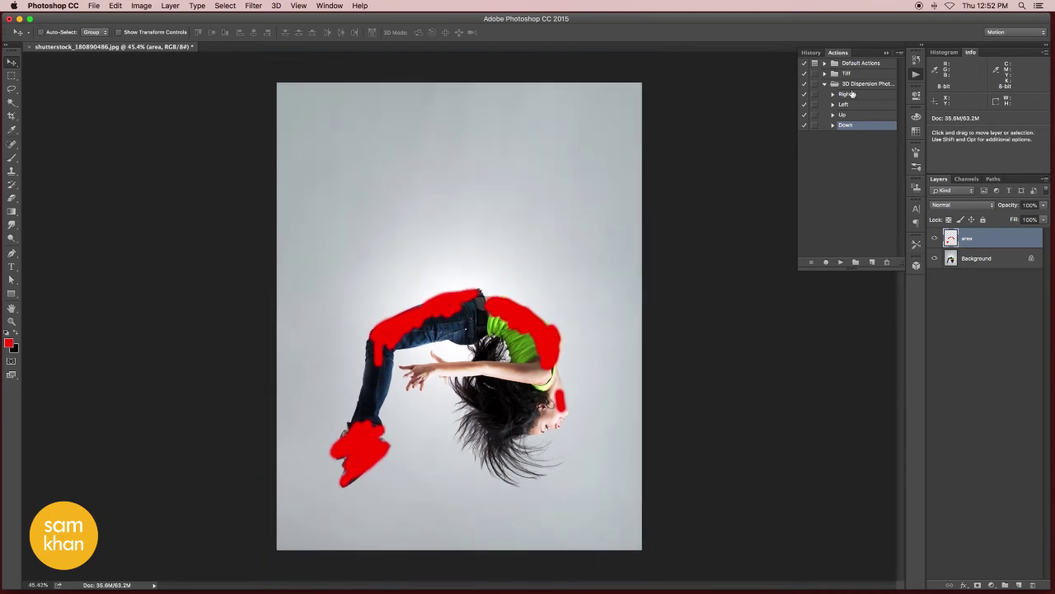
- Select the Up action and expand it to review its recorded steps
click(856, 96)
click(853, 114)
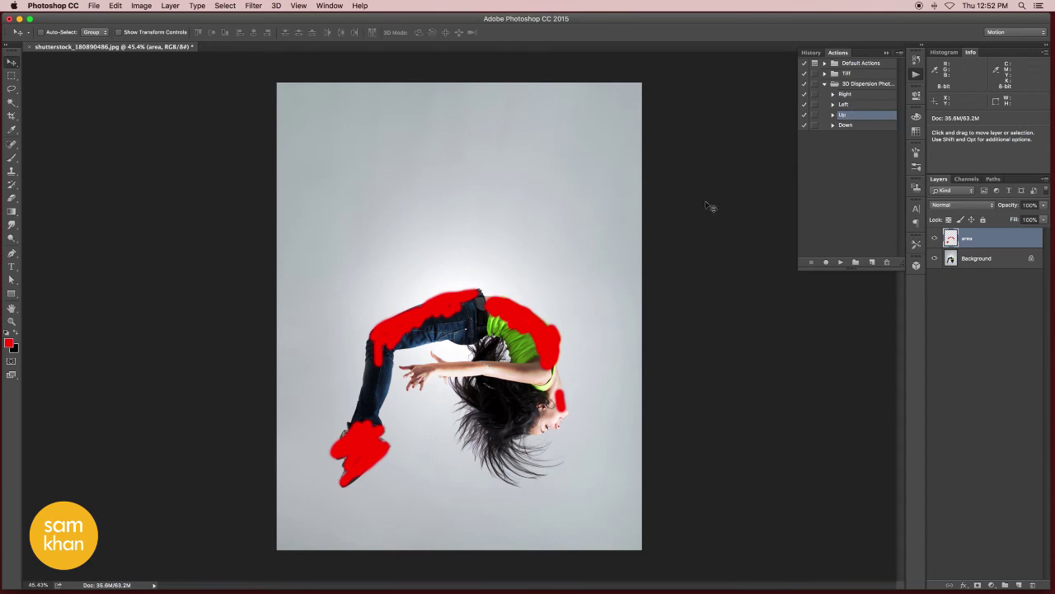
click(833, 115)
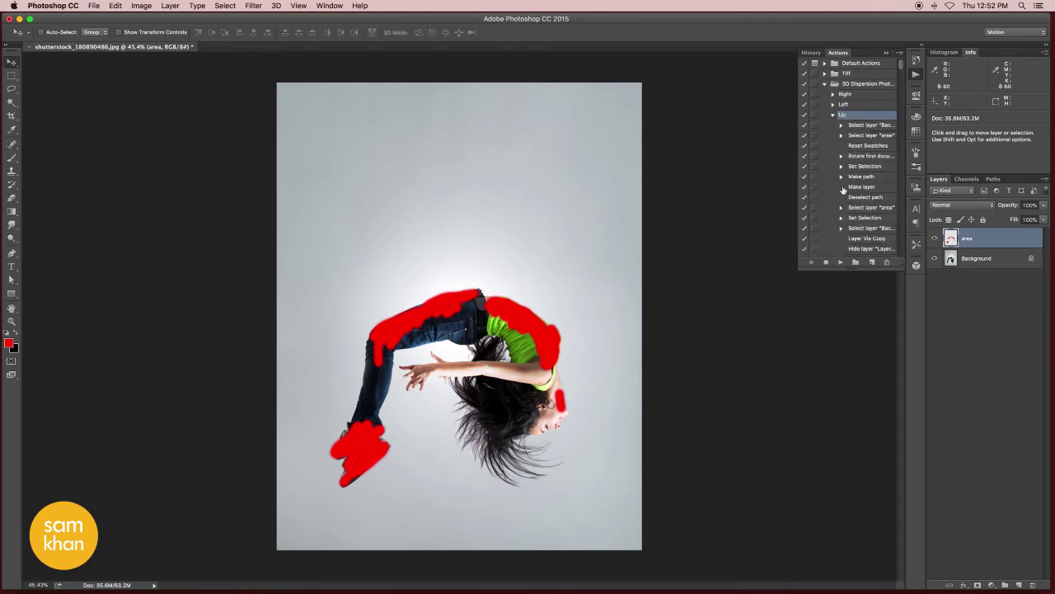
scroll(857, 212, down, 3)
scroll(858, 207, down, 3)
scroll(858, 204, down, 3)
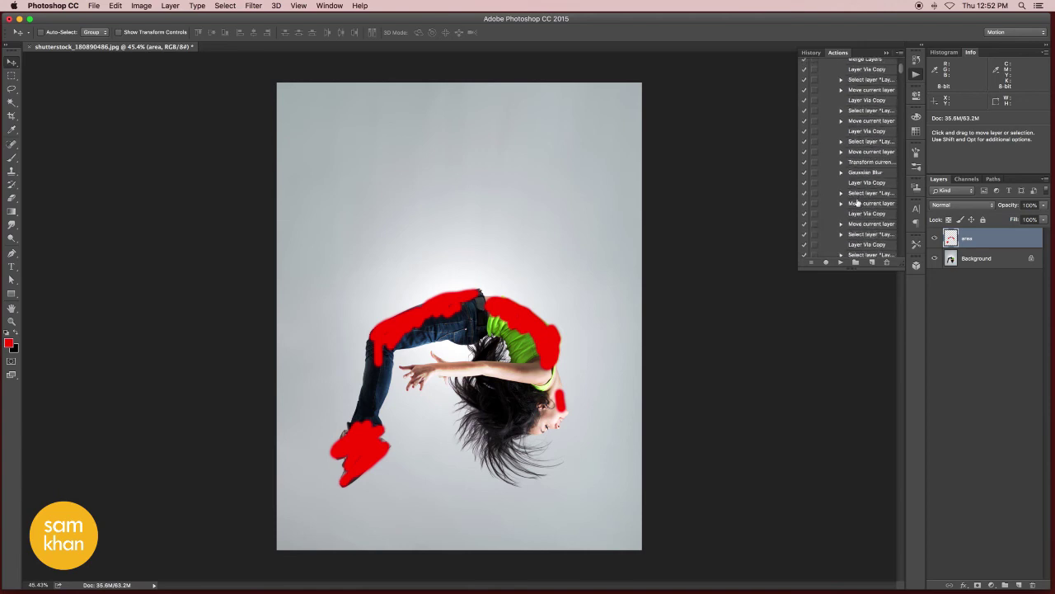
scroll(858, 201, down, 3)
scroll(858, 201, down, 3)
scroll(858, 201, up, 3)
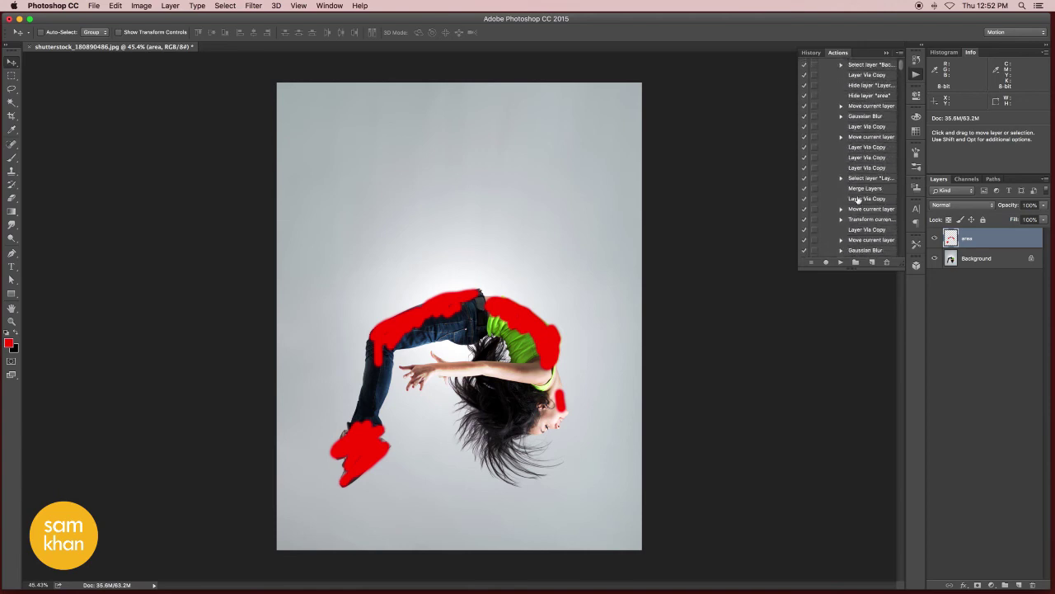
scroll(858, 200, up, 3)
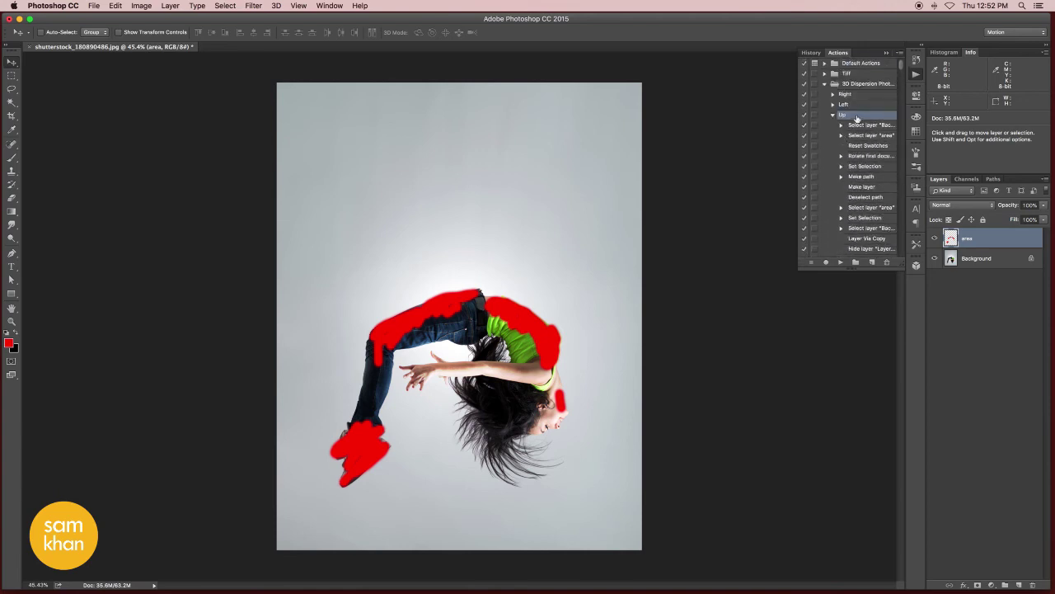
- Select the Background layer and play the Up dispersion action
click(980, 259)
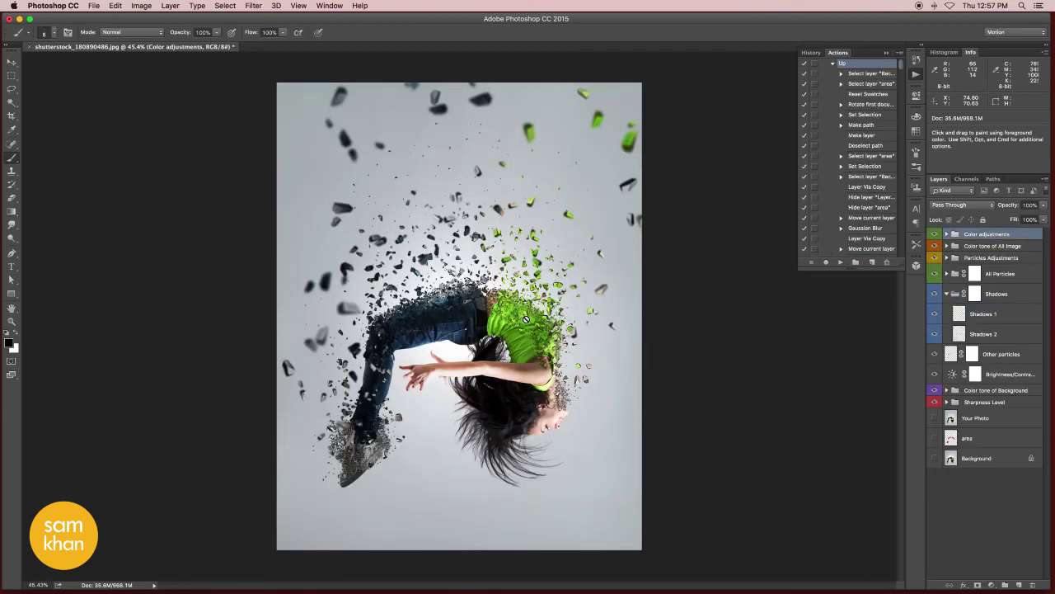
- Expand Color tone of Background, preview the teal tone, then turn it back off
key(v)
click(946, 294)
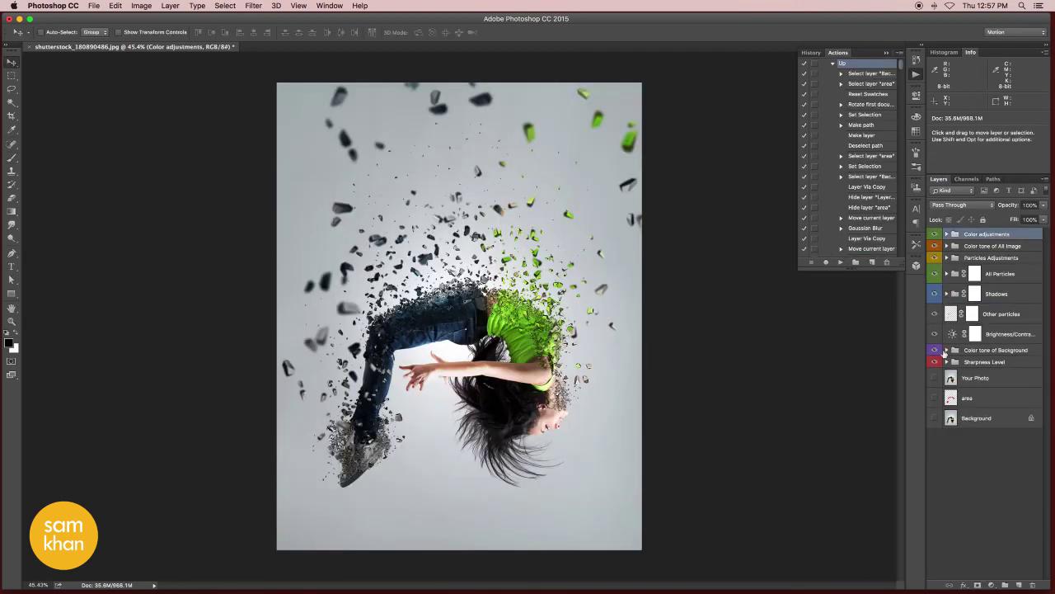
click(1011, 351)
click(946, 350)
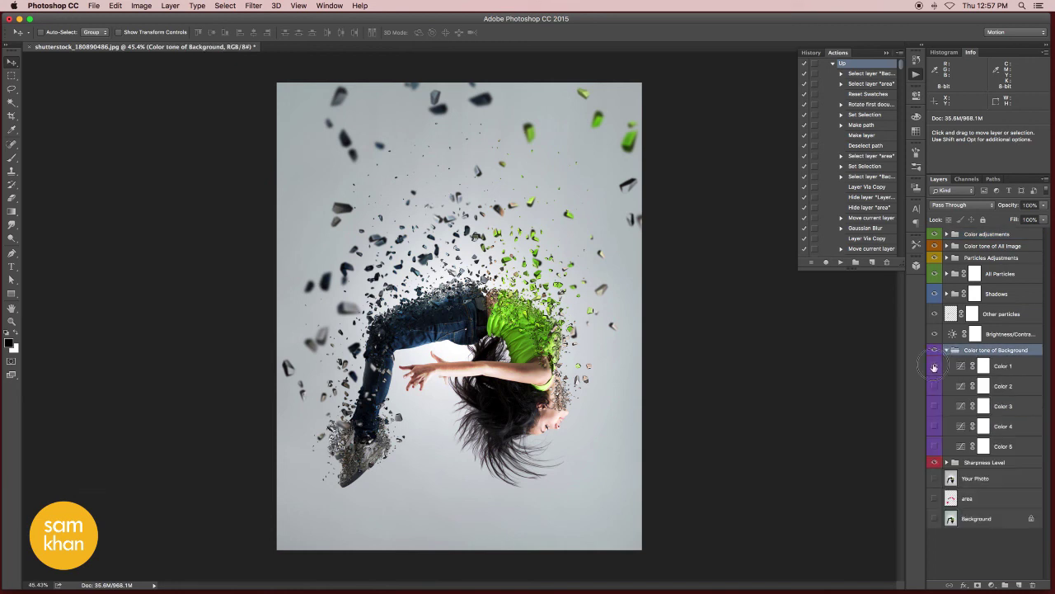
click(934, 385)
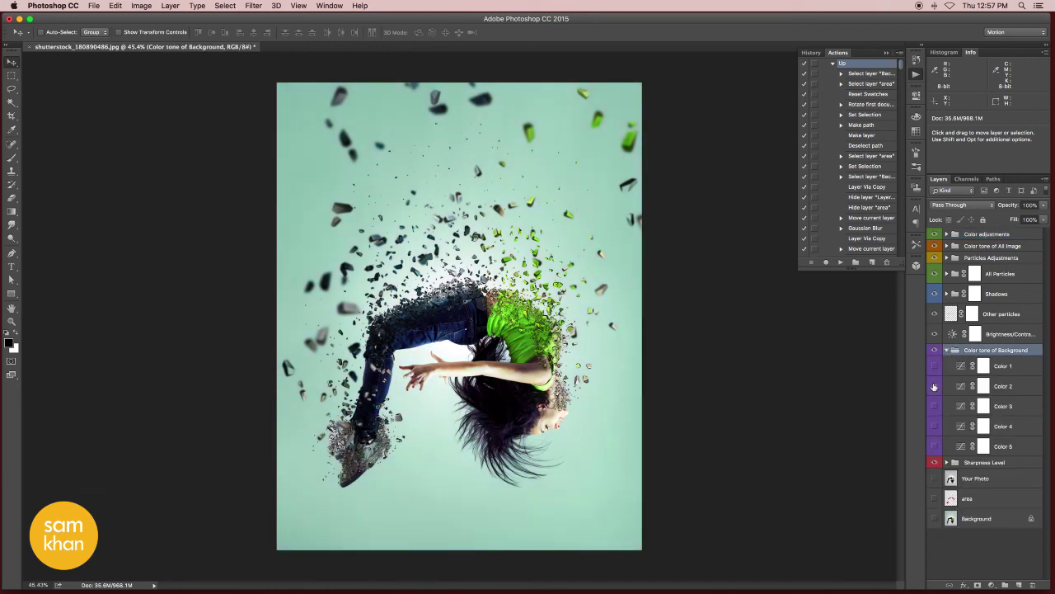
click(934, 386)
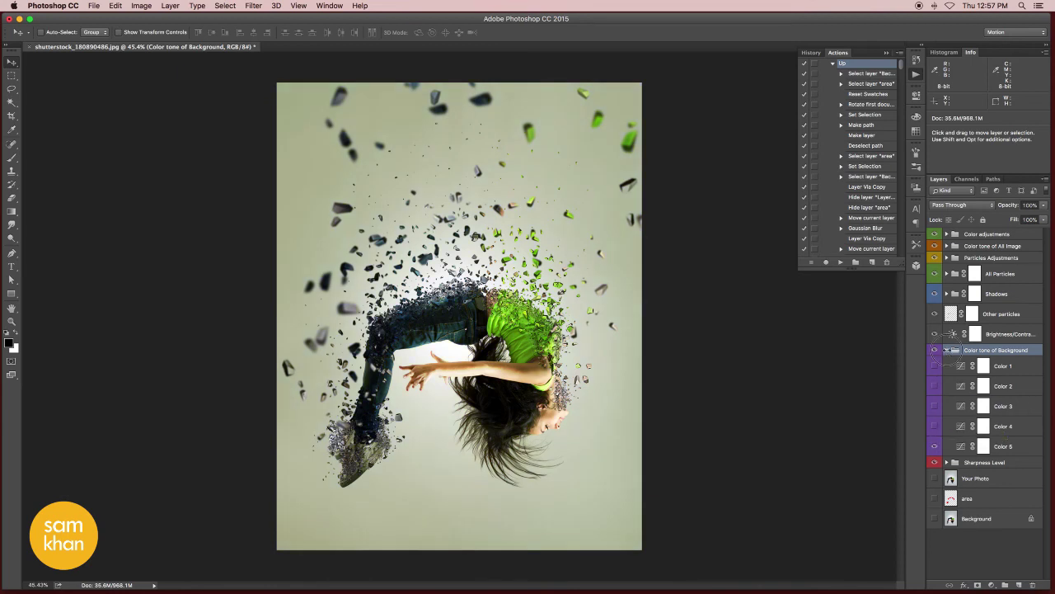
click(947, 350)
- Select every layer from Color adjustments down to Background
click(1011, 235)
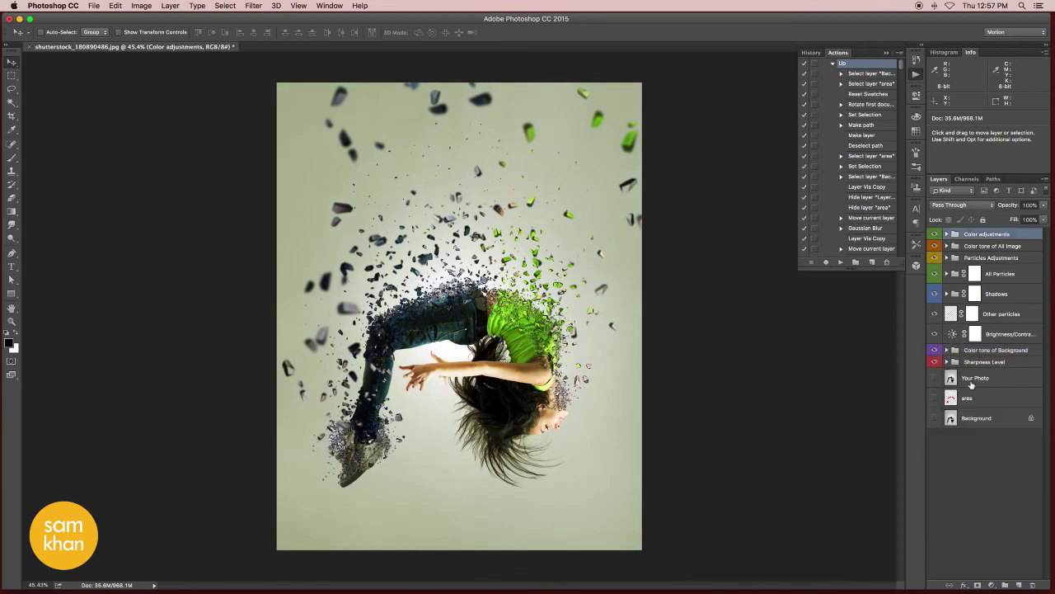
click(972, 384)
click(986, 384)
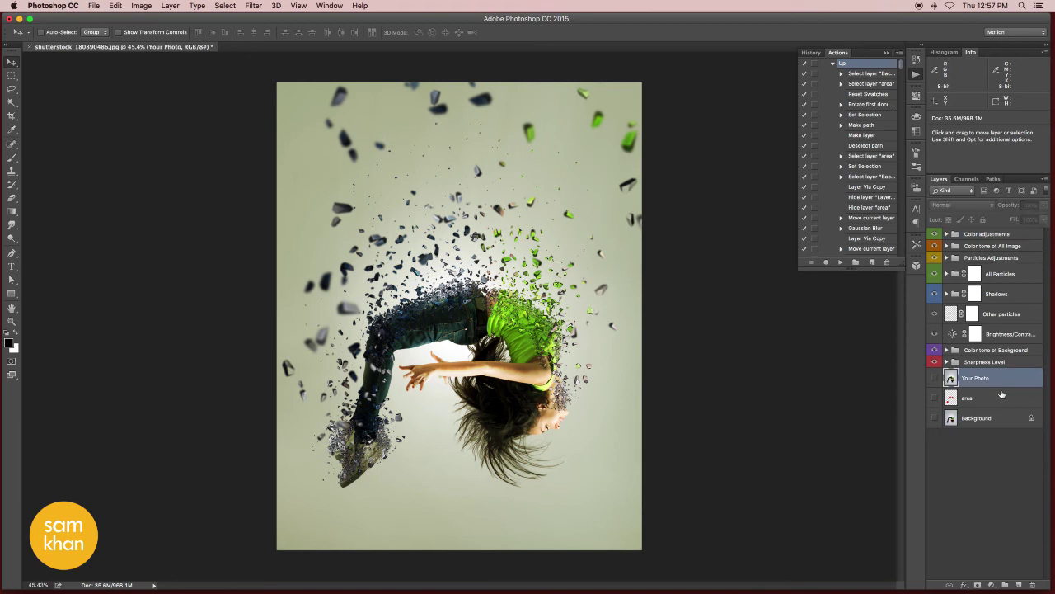
shift+click(983, 403)
shift+click(986, 421)
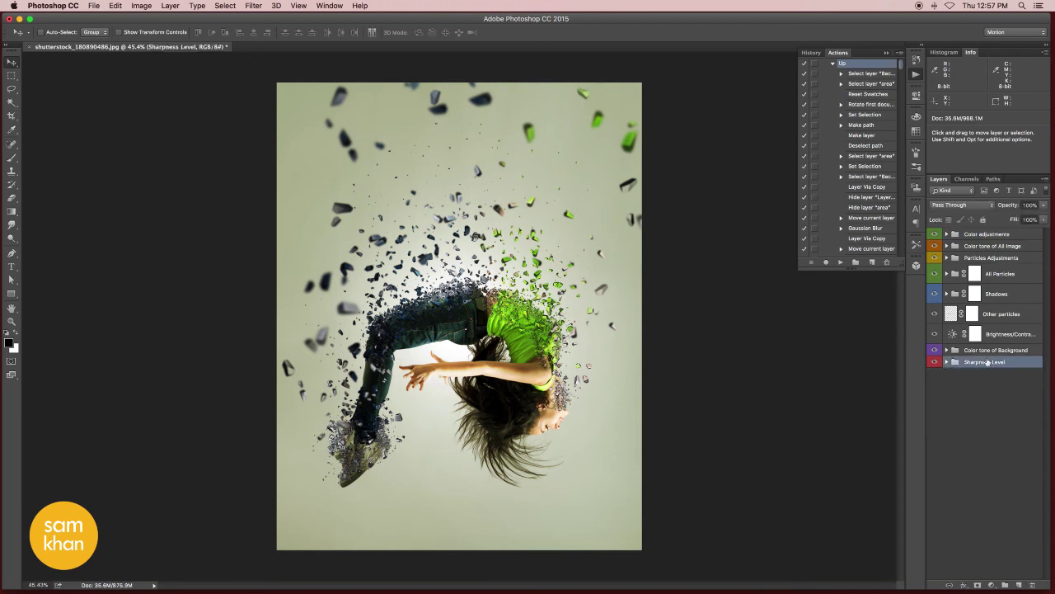
shift+click(981, 240)
- Group the layers as IMAGE, duplicate the group and merge the copy into one layer
key(super+g)
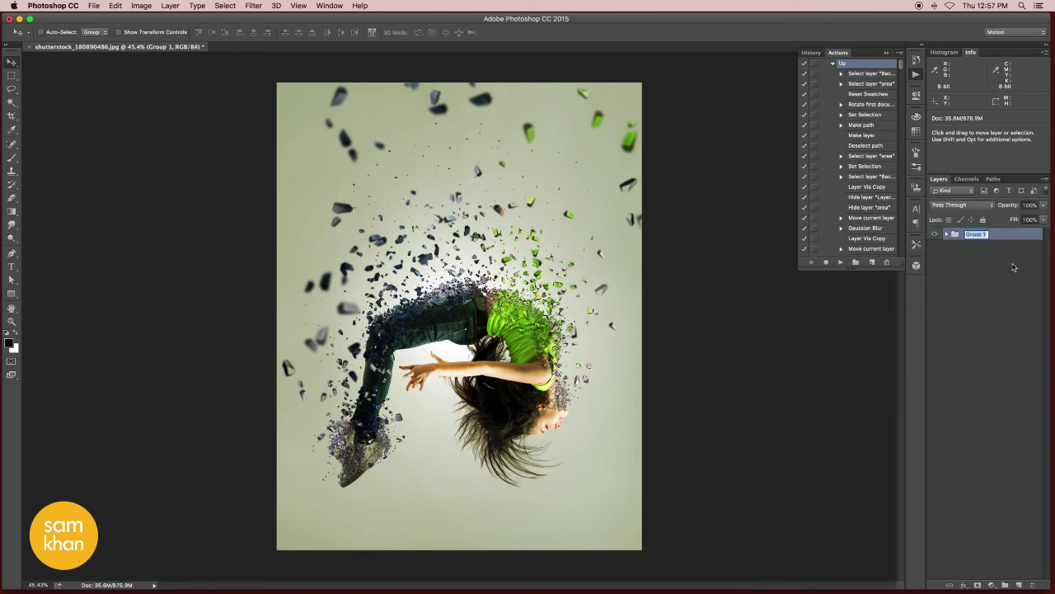
text(IMAGE)
key(Return)
drag(1006, 234, 1019, 584)
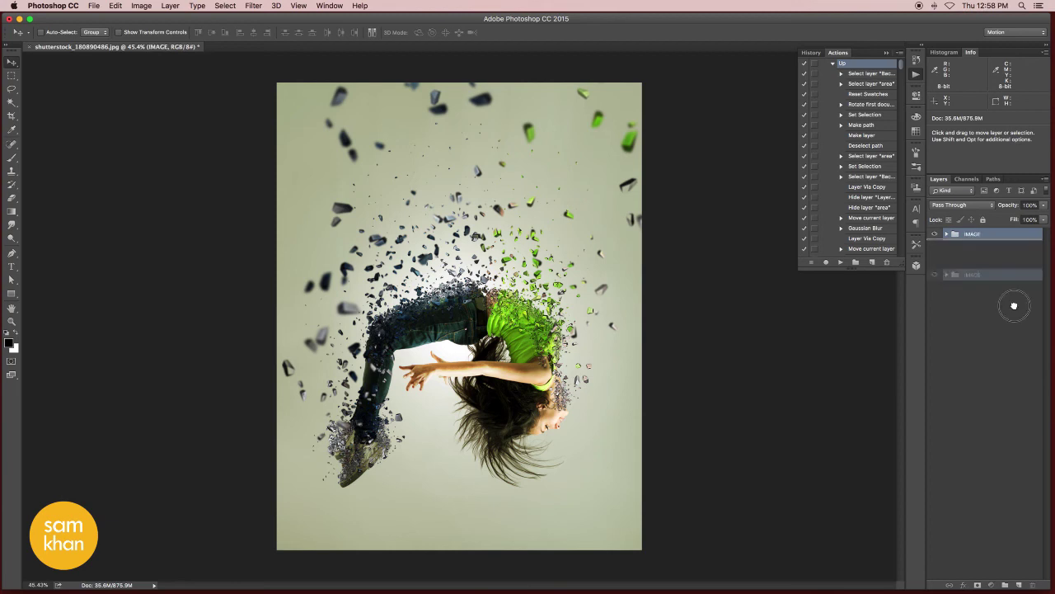
click(1044, 180)
click(982, 441)
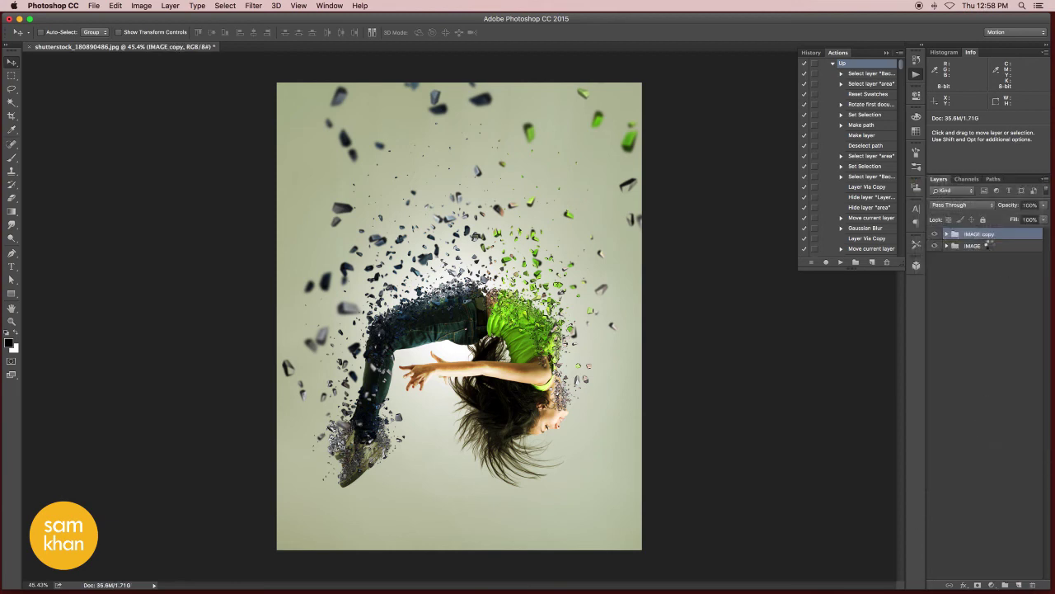
- Grade the merged layer in Camera Raw: Clarity +17, Blacks +12, Temperature -8, Tint -13
click(254, 5)
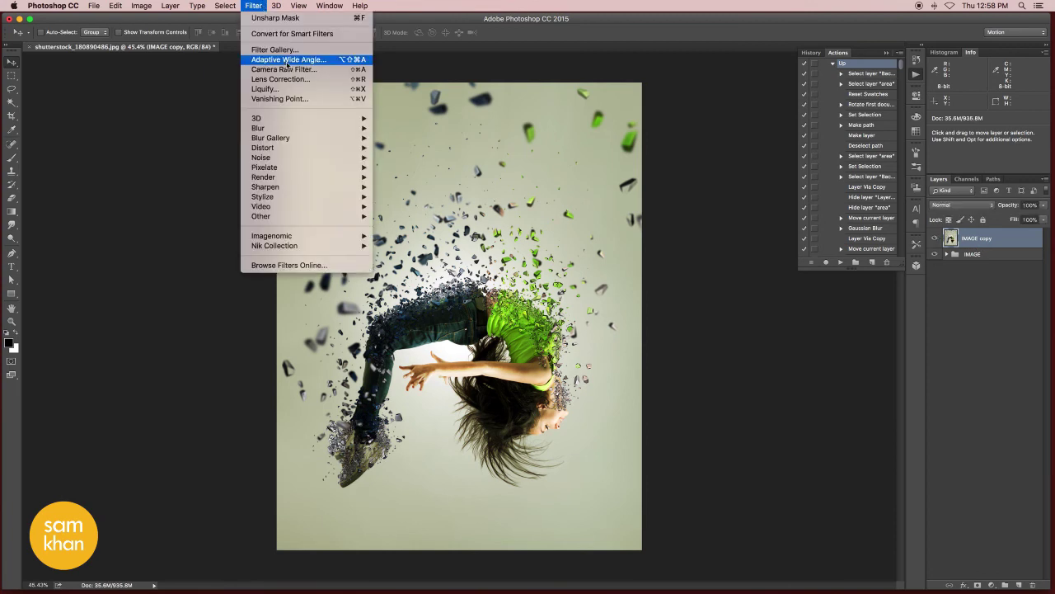
click(330, 74)
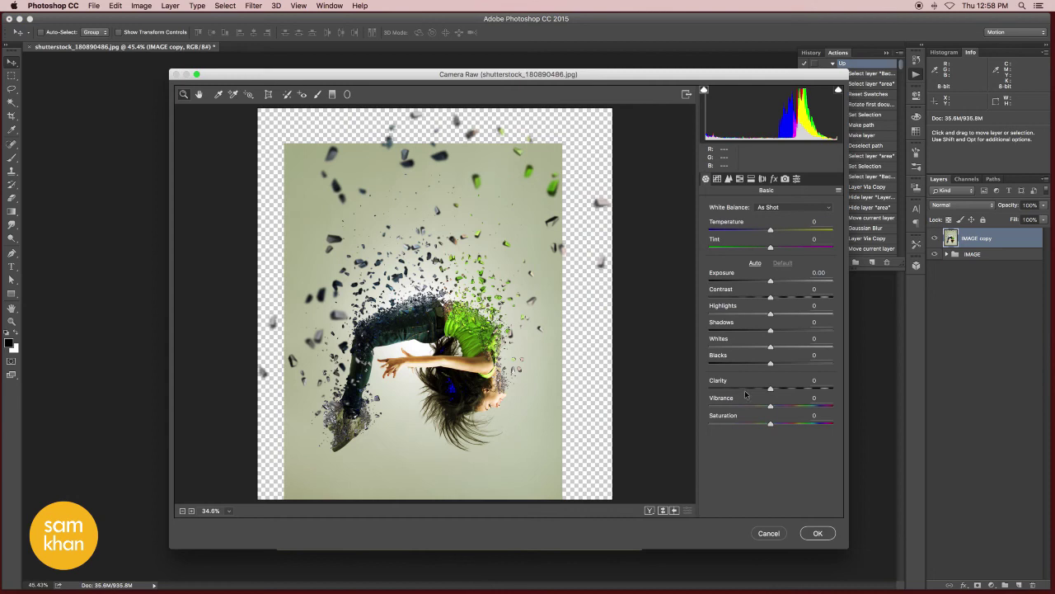
drag(432, 341, 483, 360)
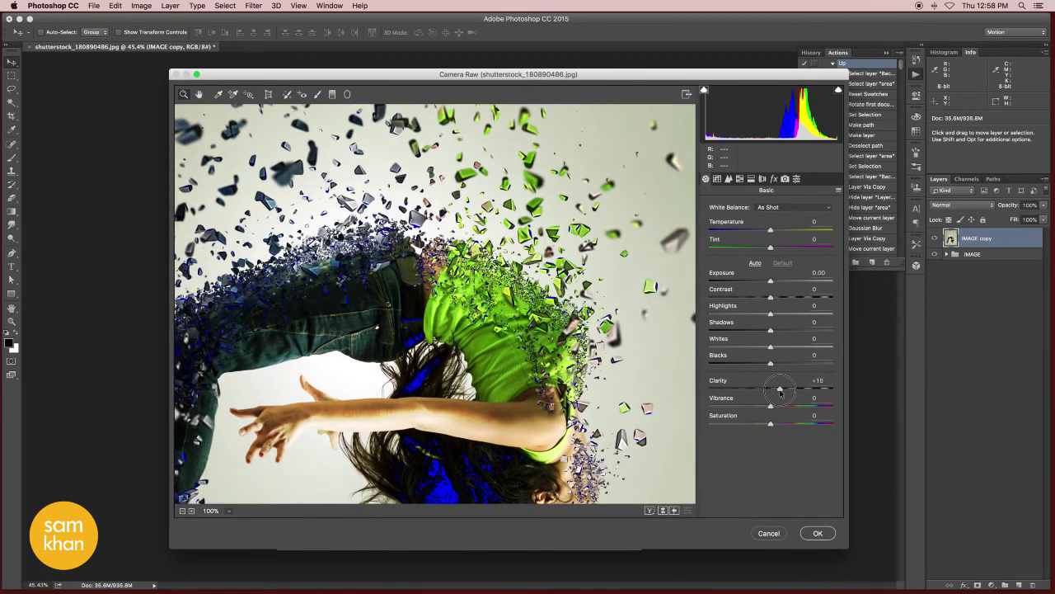
mouse_move(794, 390)
mouse_down()
mouse_move(780, 388)
mouse_move(777, 364)
mouse_up()
key(super+0)
drag(770, 230, 776, 237)
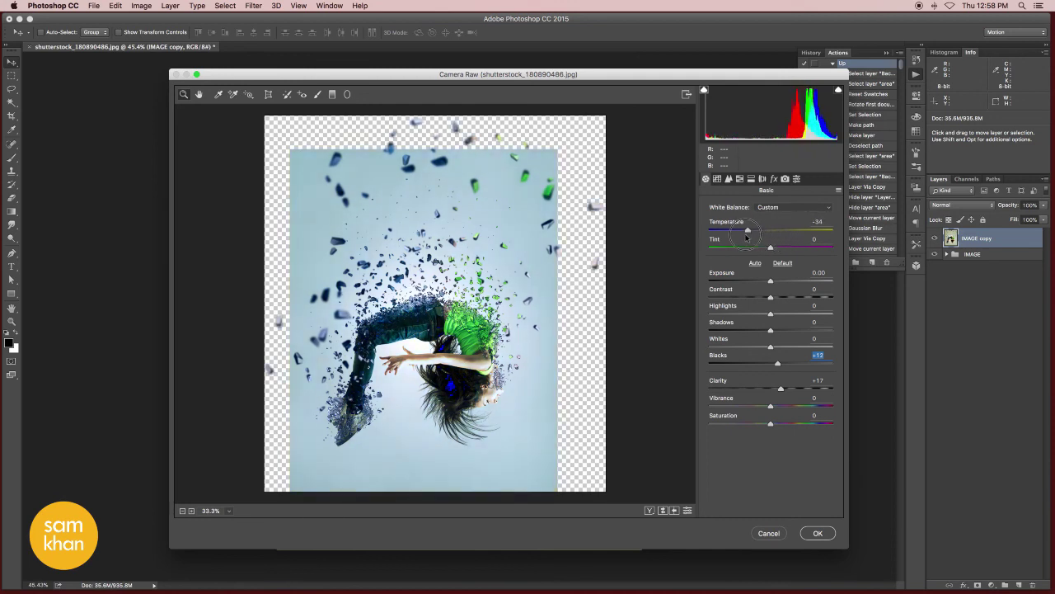
mouse_move(776, 238)
mouse_down()
mouse_move(766, 238)
mouse_move(778, 249)
mouse_move(762, 244)
mouse_up()
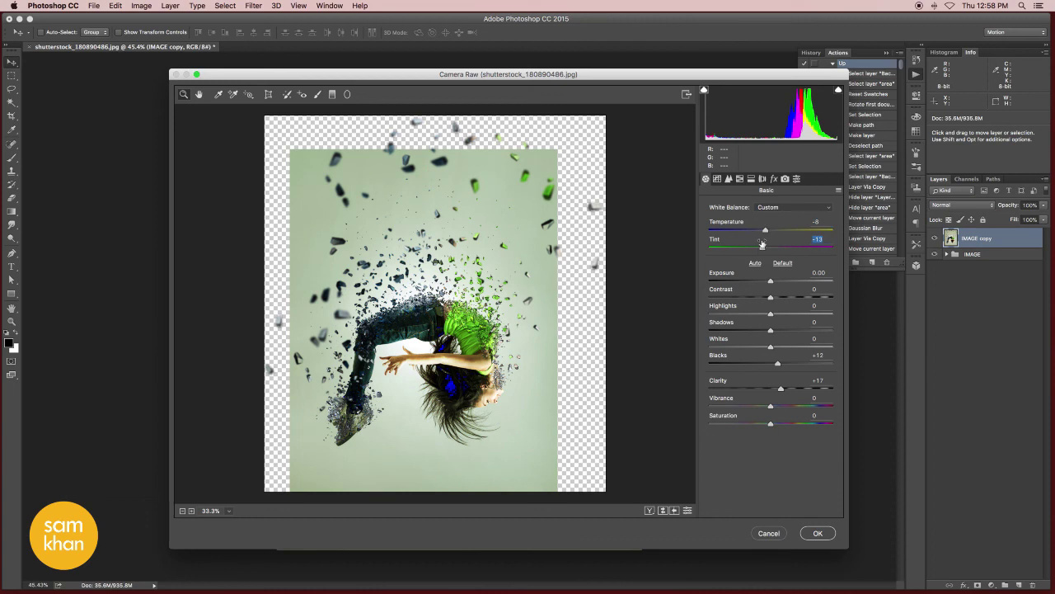
click(831, 532)
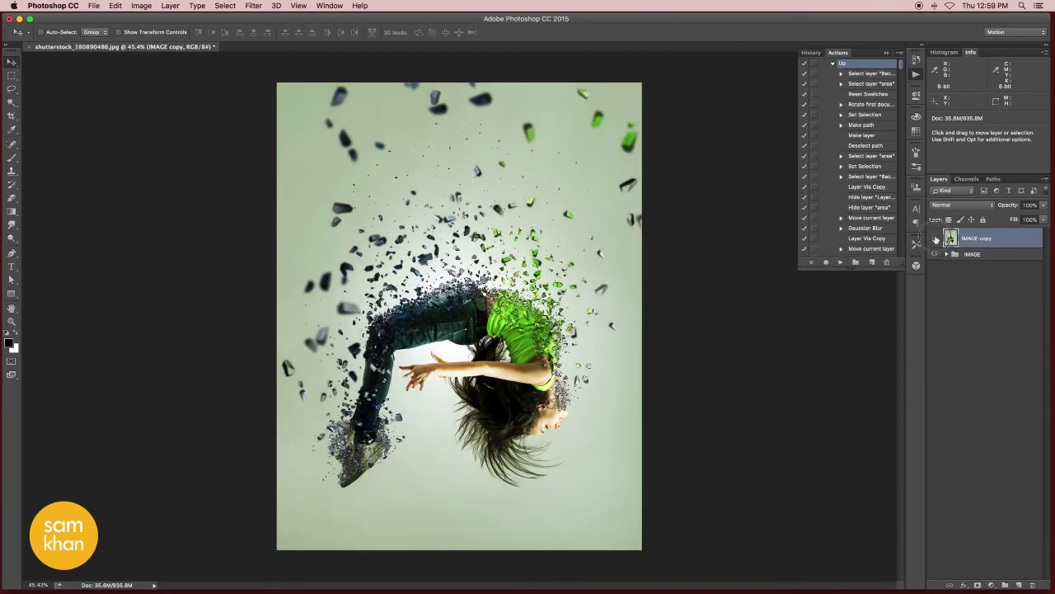
- Toggle the IMAGE copy layer to compare before and after, hiding the docked panels
click(935, 238)
click(916, 75)
click(1044, 41)
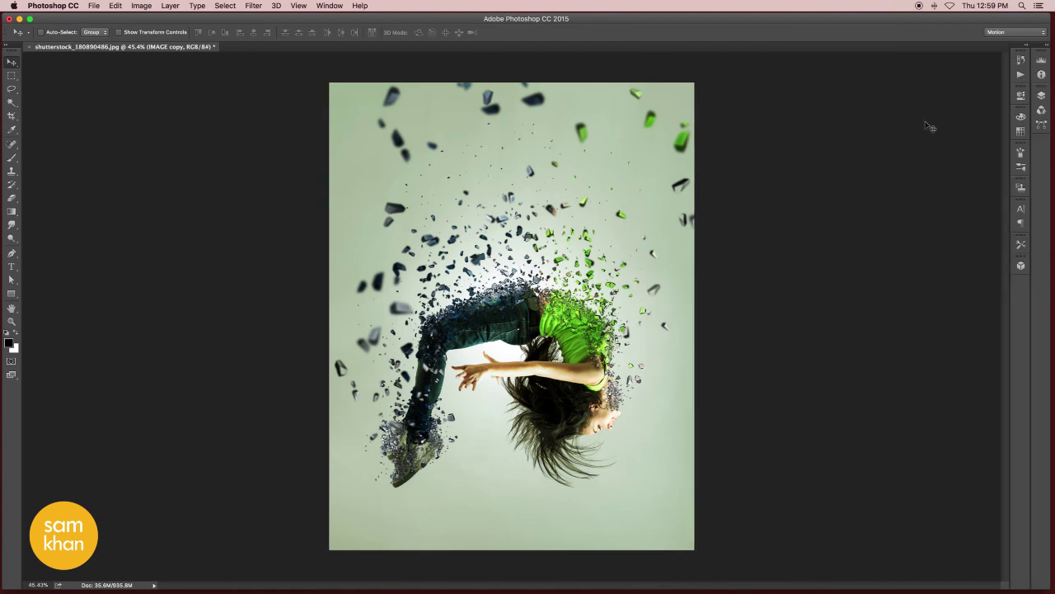
key(ctrl+0)
- Zoom in to inspect the shattered arm and legs, then fit the image again
scroll(720, 366, up, 4)
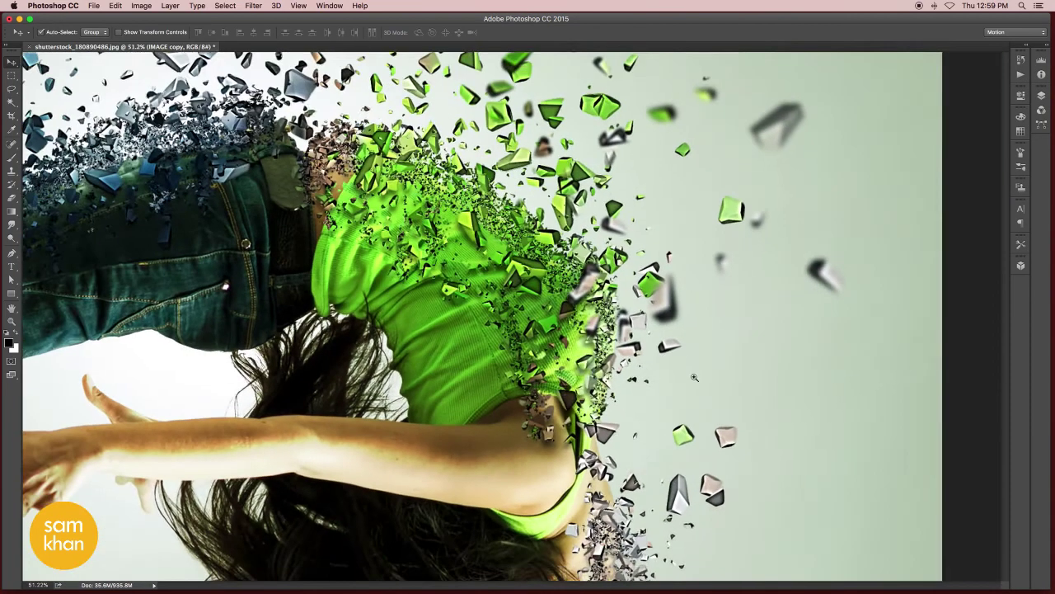
scroll(792, 354, up, 3)
scroll(885, 346, up, 3)
scroll(885, 346, left, 5)
scroll(626, 226, down, 3)
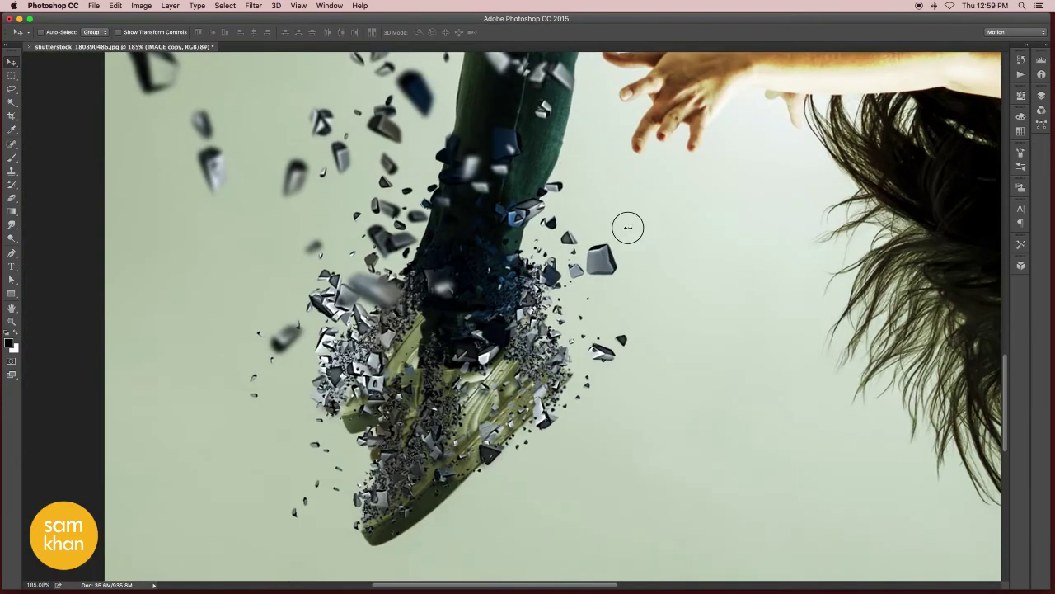
scroll(619, 361, up, 8)
scroll(609, 396, up, 3)
key(ctrl+0)
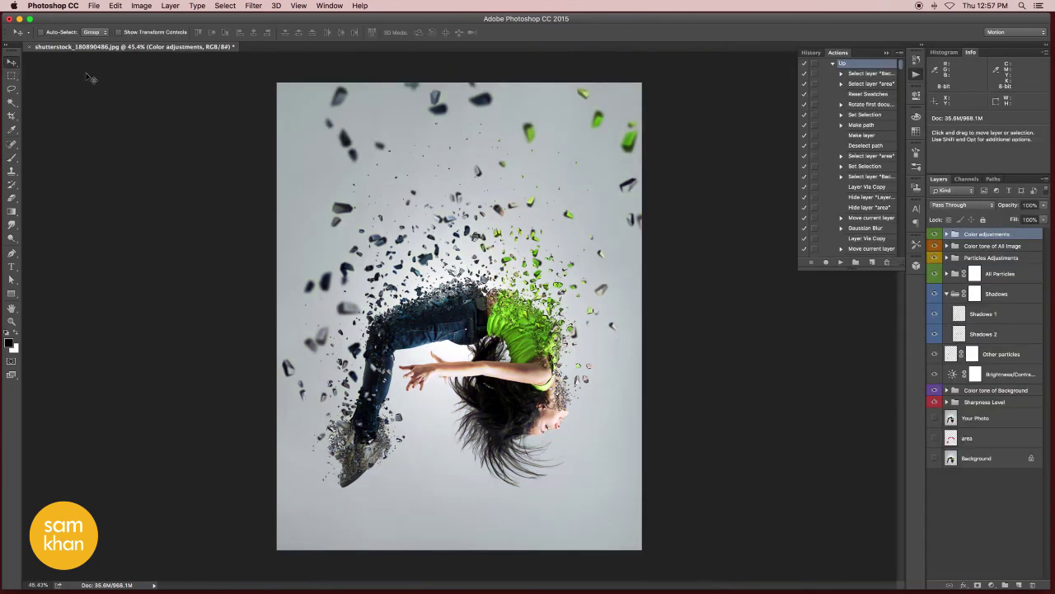
- Preview the teal and pink background tones, then keep only the greenish-beige Color 5 tone on
click(947, 295)
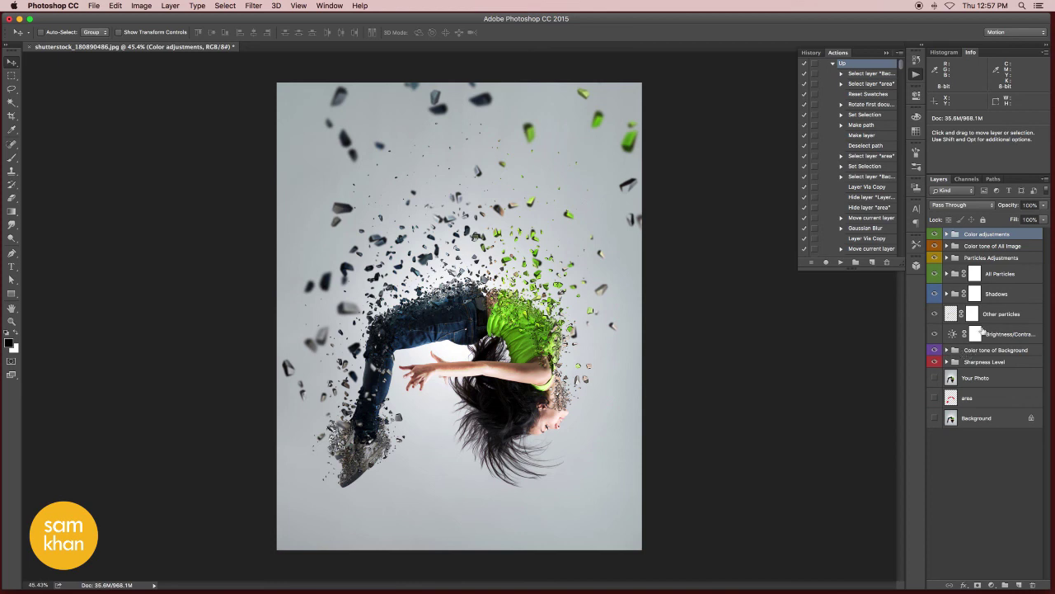
click(968, 351)
click(947, 351)
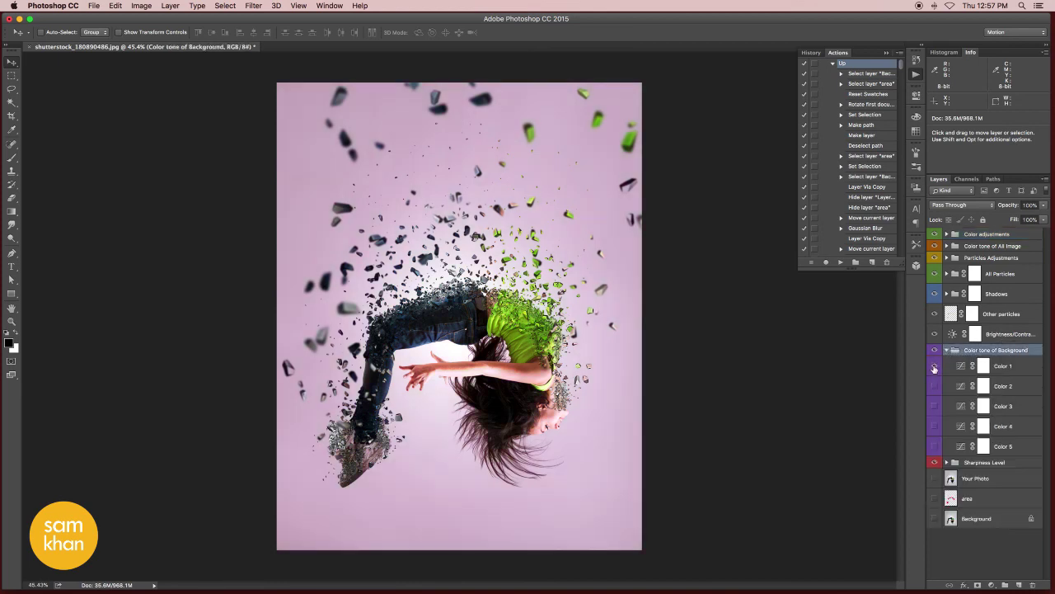
click(934, 386)
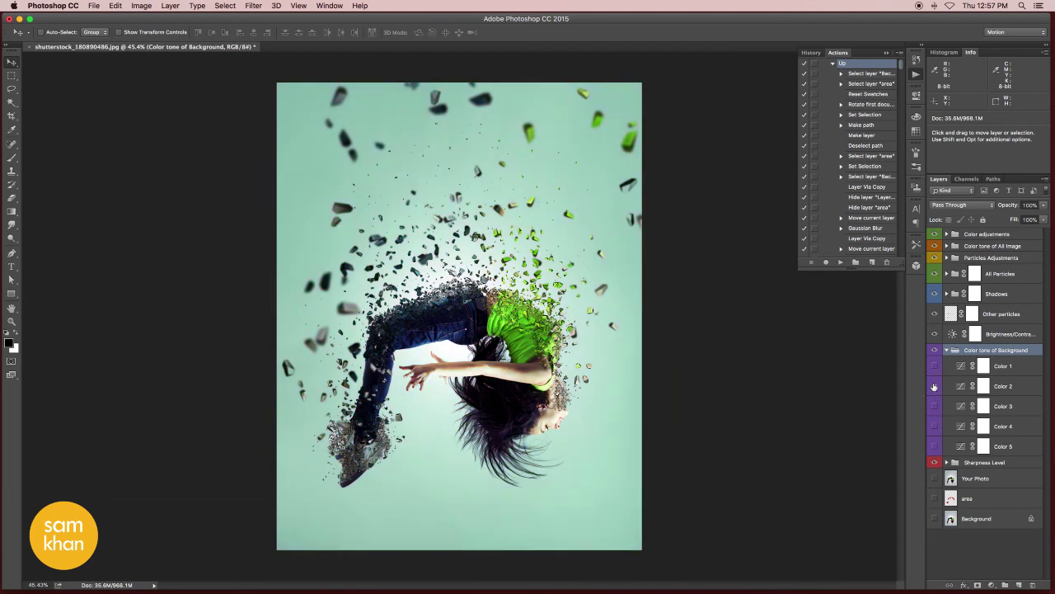
click(934, 385)
click(935, 406)
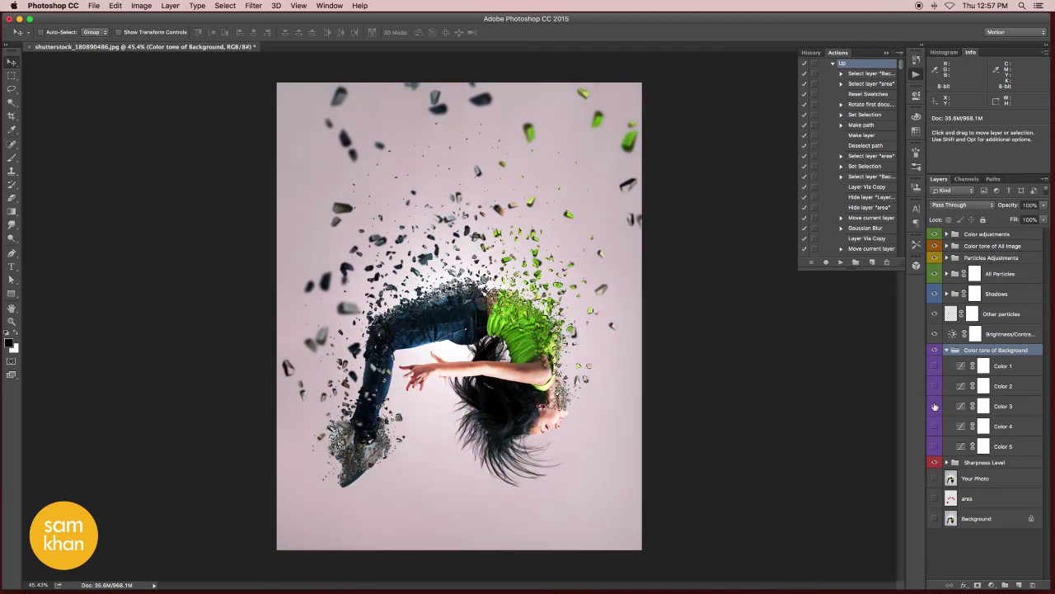
click(935, 406)
click(935, 426)
click(934, 446)
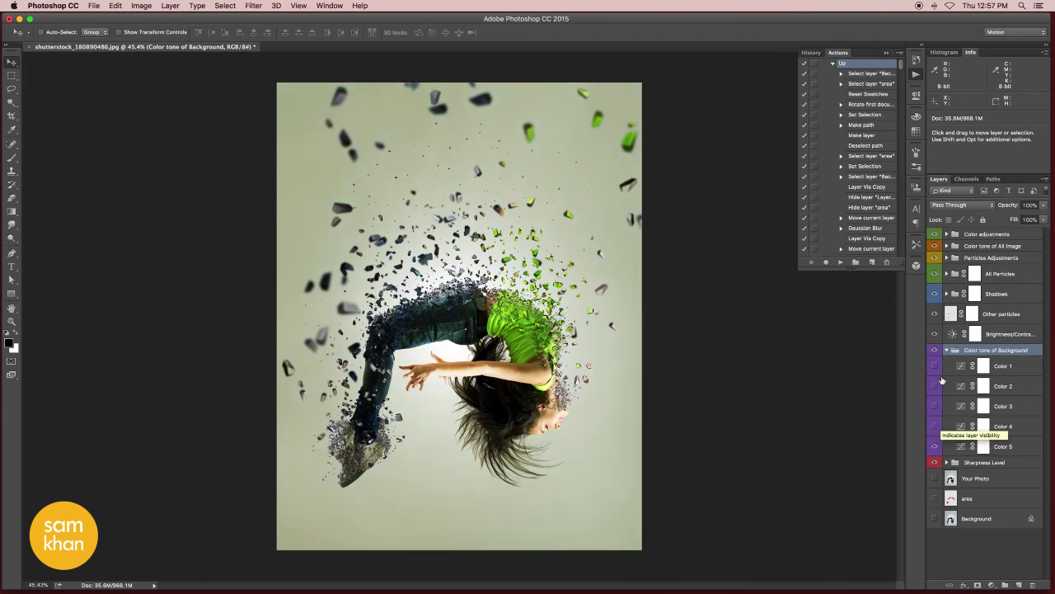
click(949, 349)
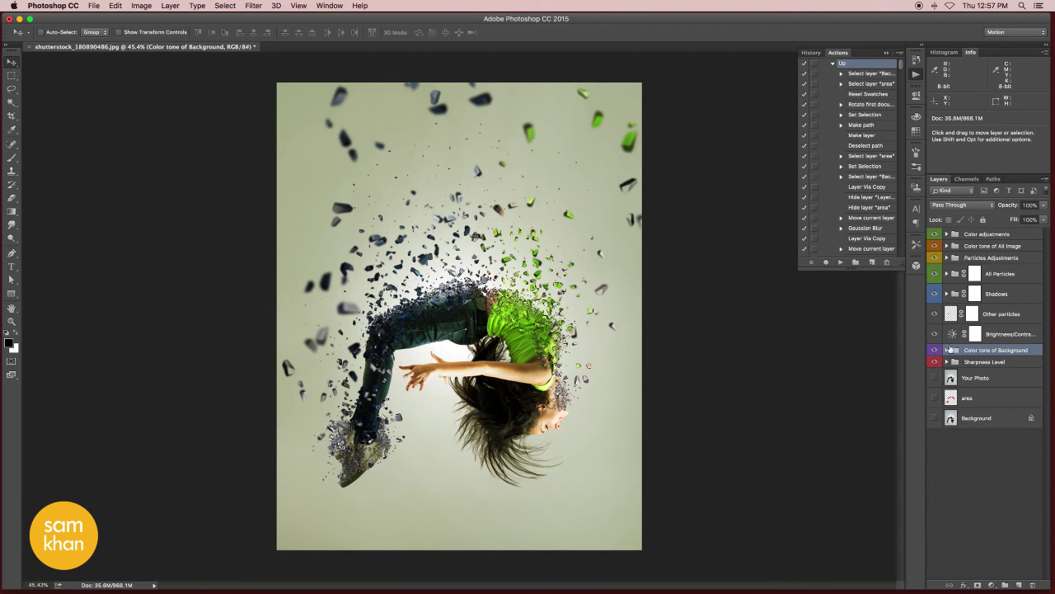
click(1006, 235)
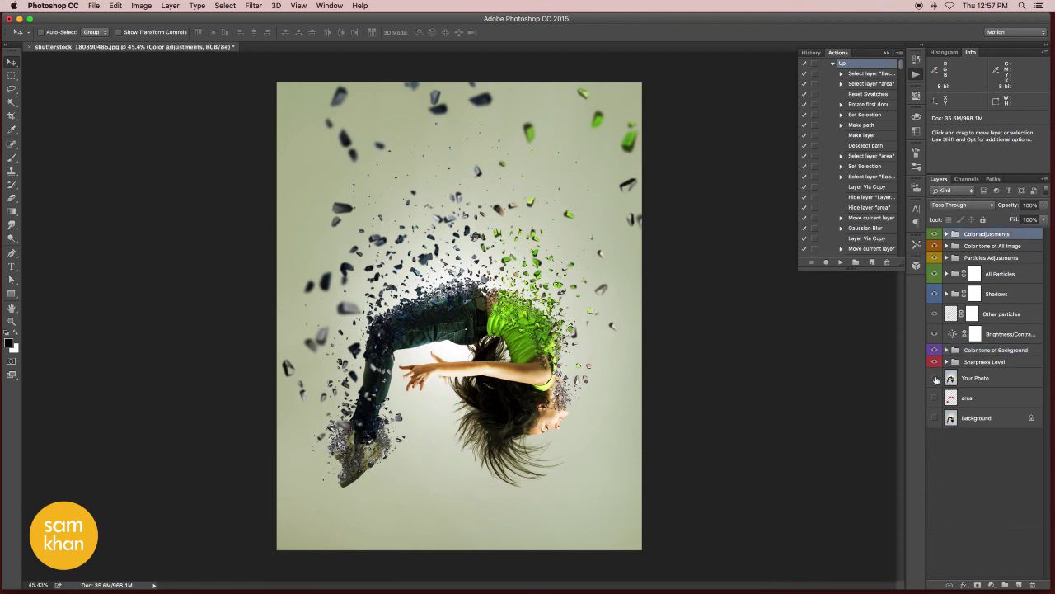
- Delete the Your Photo, area and Background layers
click(974, 381)
click(998, 400)
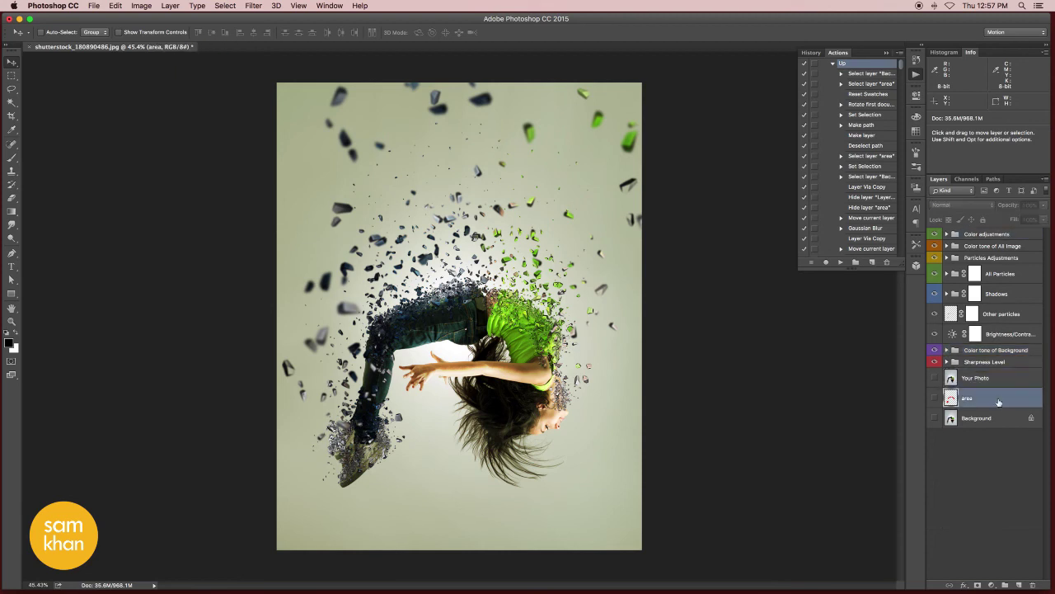
click(986, 379)
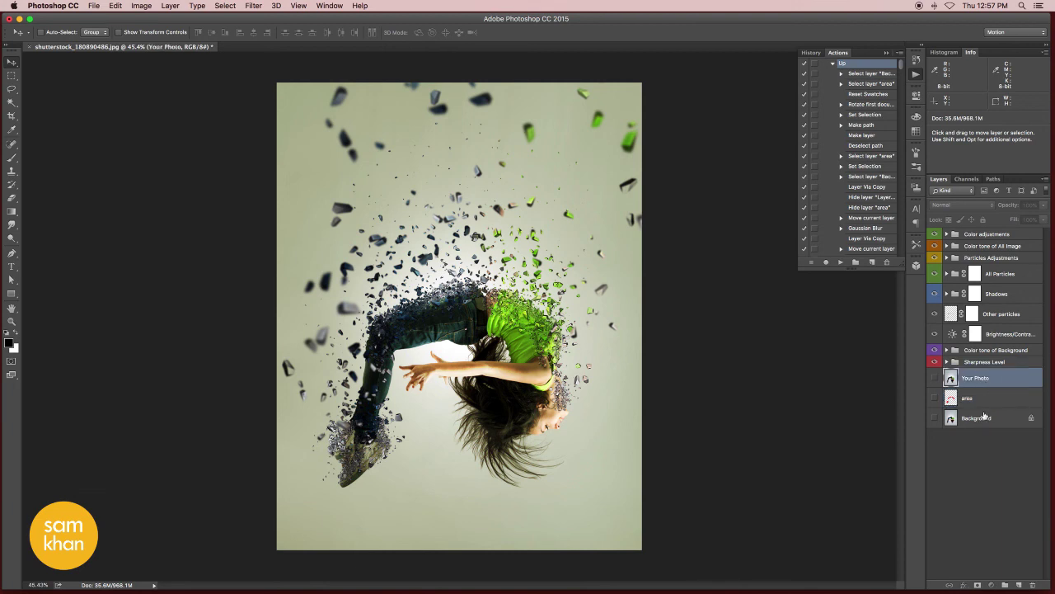
shift+click(983, 406)
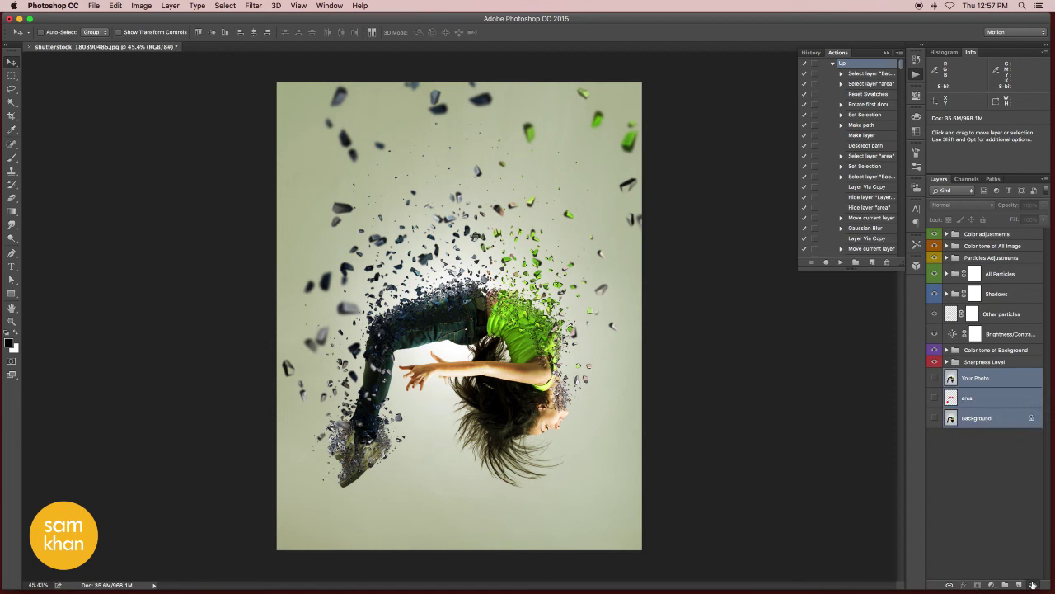
click(1033, 582)
- Group all remaining layers into a group named IMAGE
shift+click(979, 237)
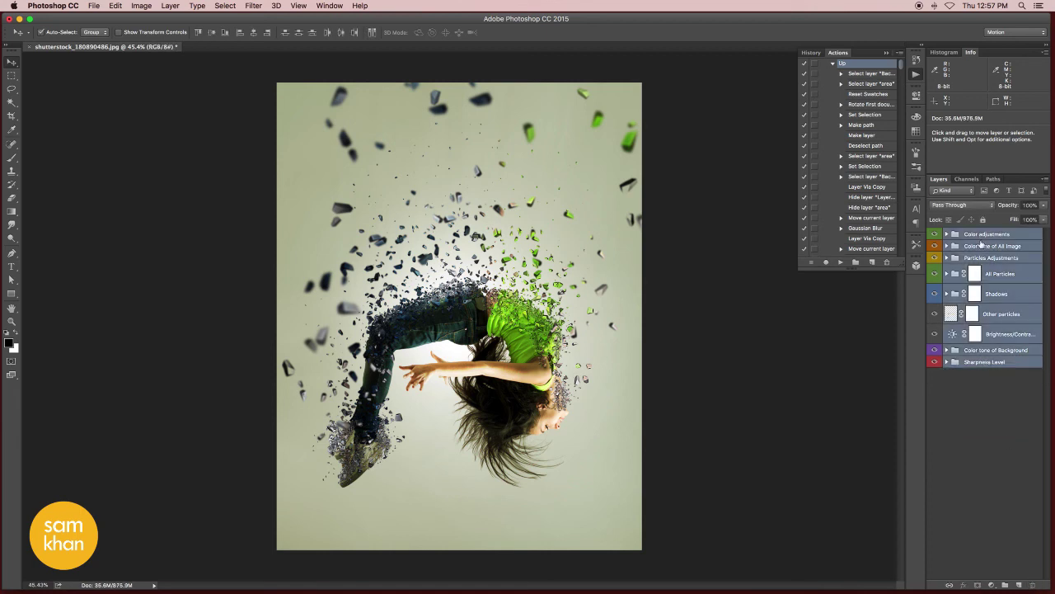
key(ctrl+g)
double_click(975, 235)
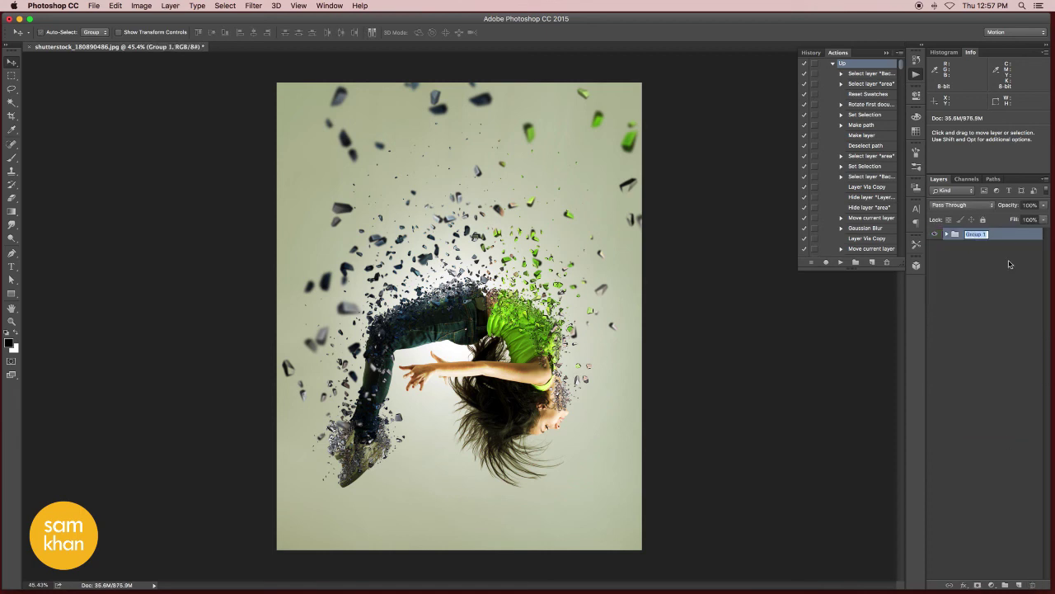
text(IMAGE)
key(Return)
- Duplicate the IMAGE group and merge the copy into a single IMAGE copy layer
drag(1022, 235, 1020, 585)
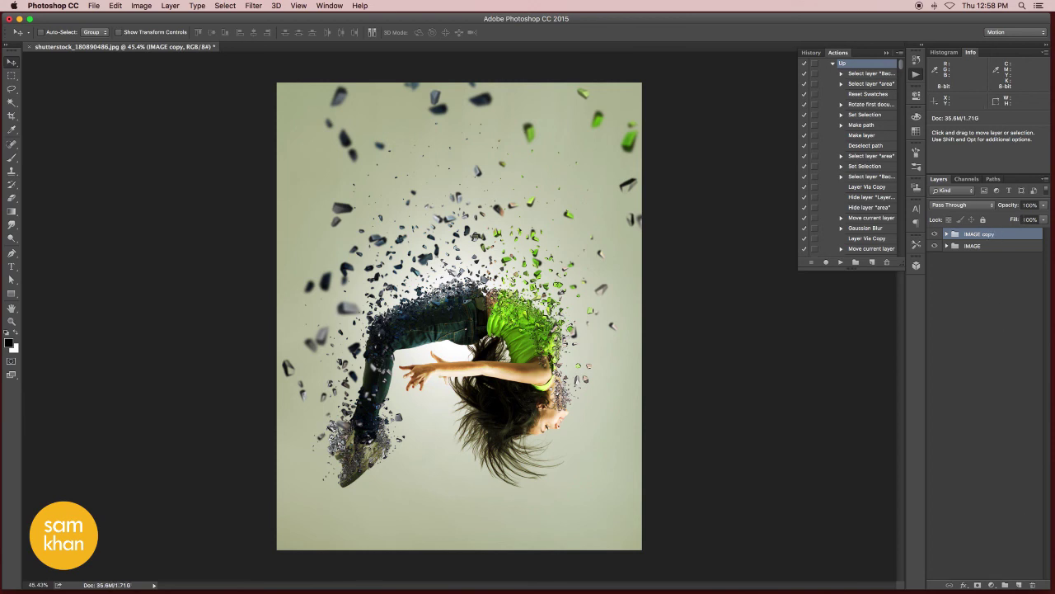
click(1045, 178)
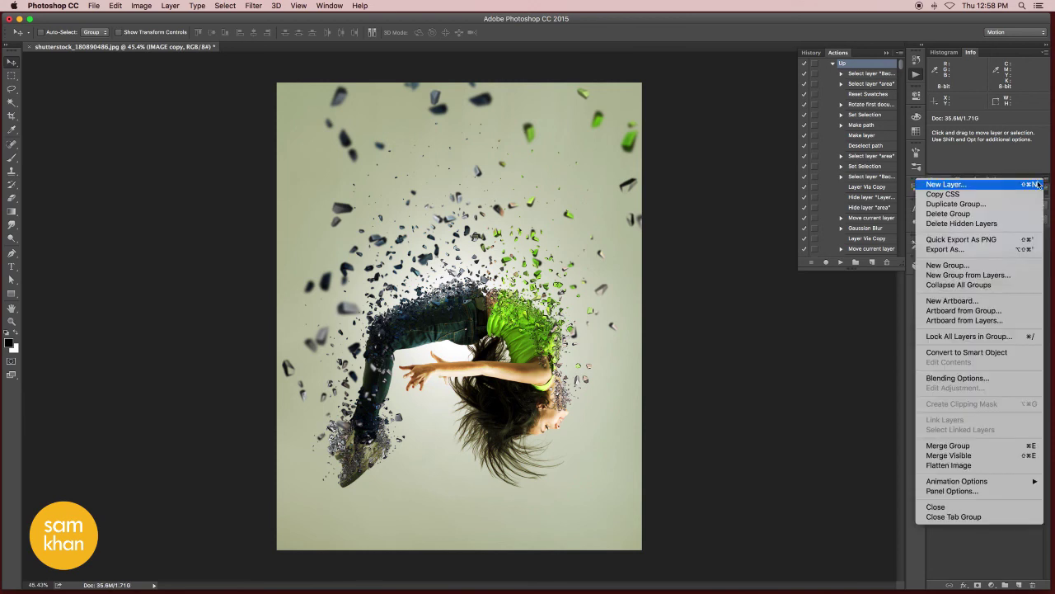
click(980, 446)
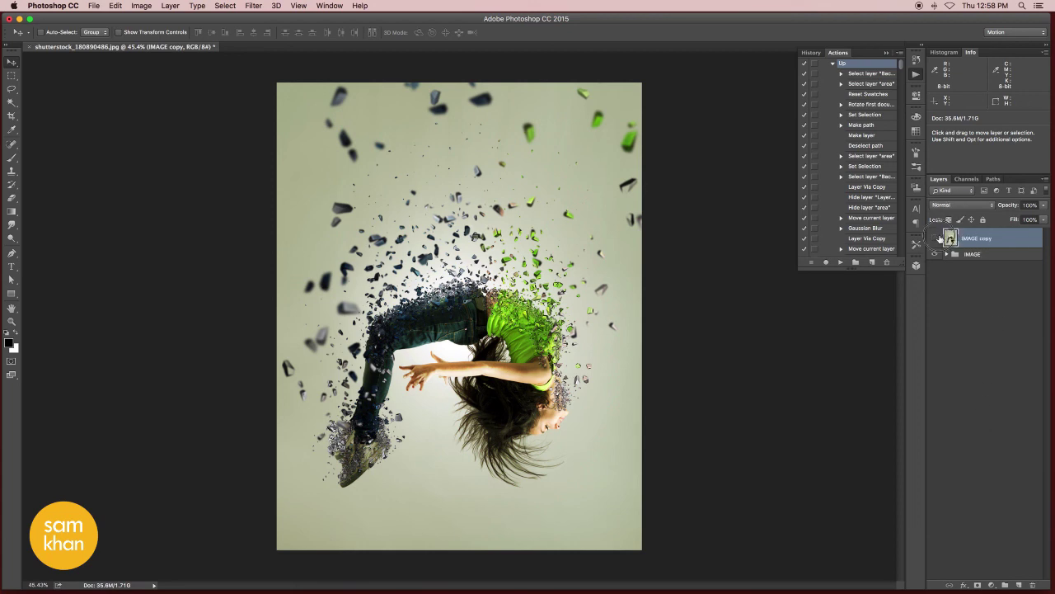
click(256, 6)
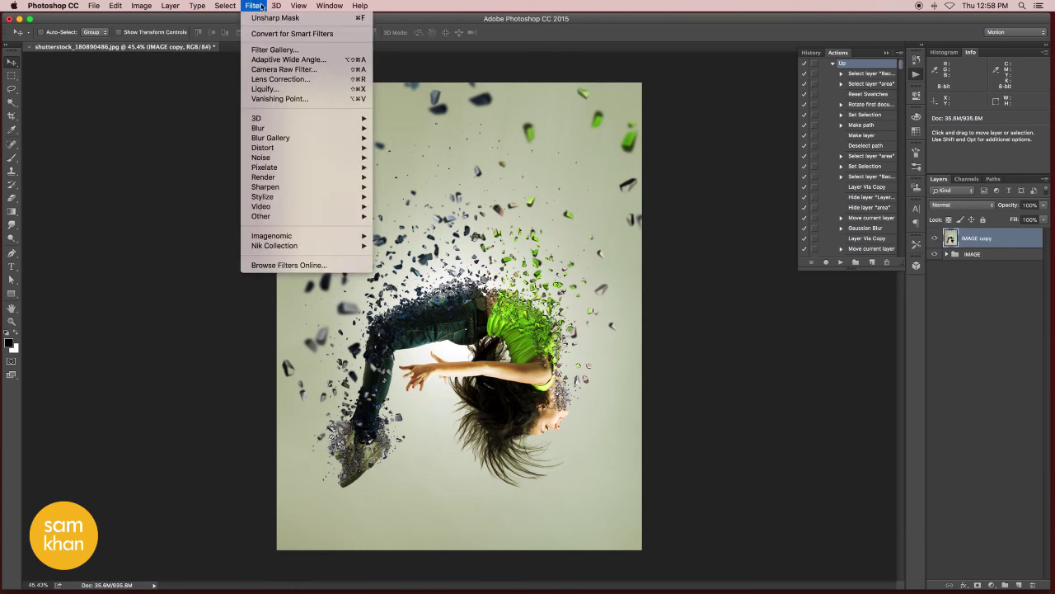
- Apply the Camera Raw Filter to the IMAGE copy layer and raise Clarity to +17
click(330, 74)
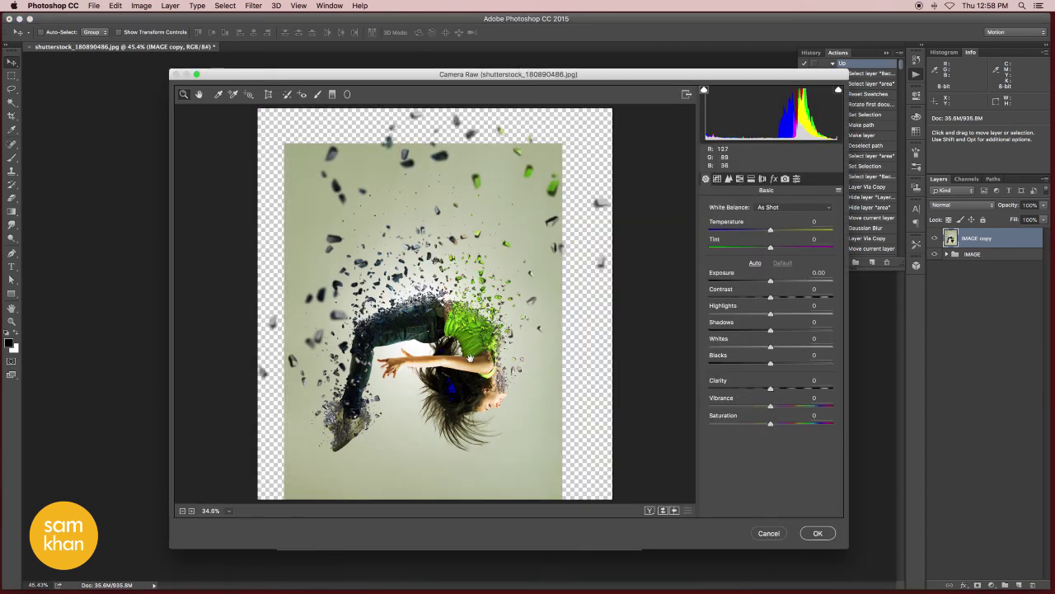
click(489, 356)
click(482, 277)
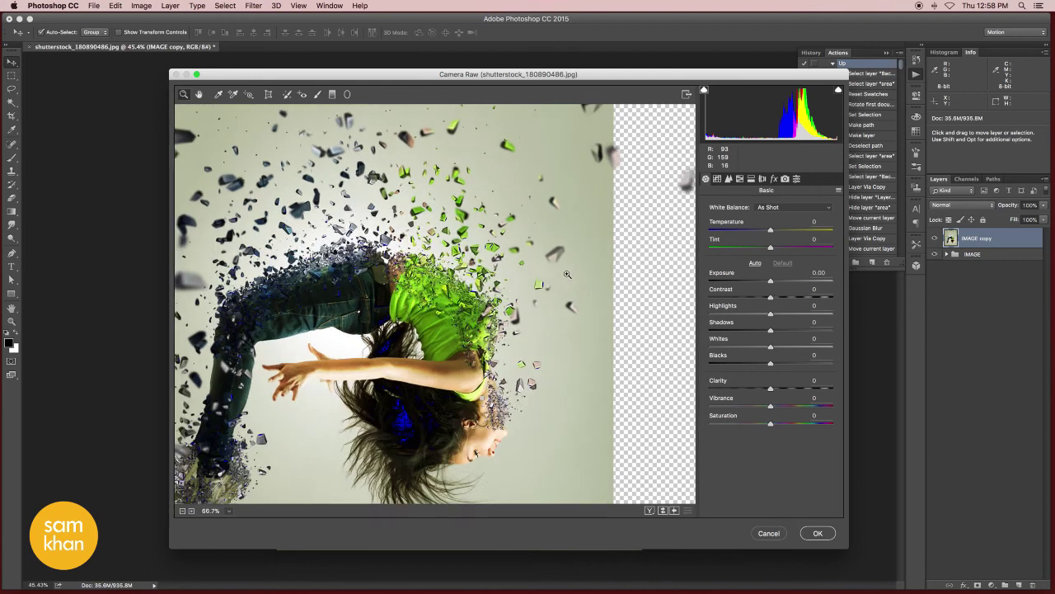
click(408, 315)
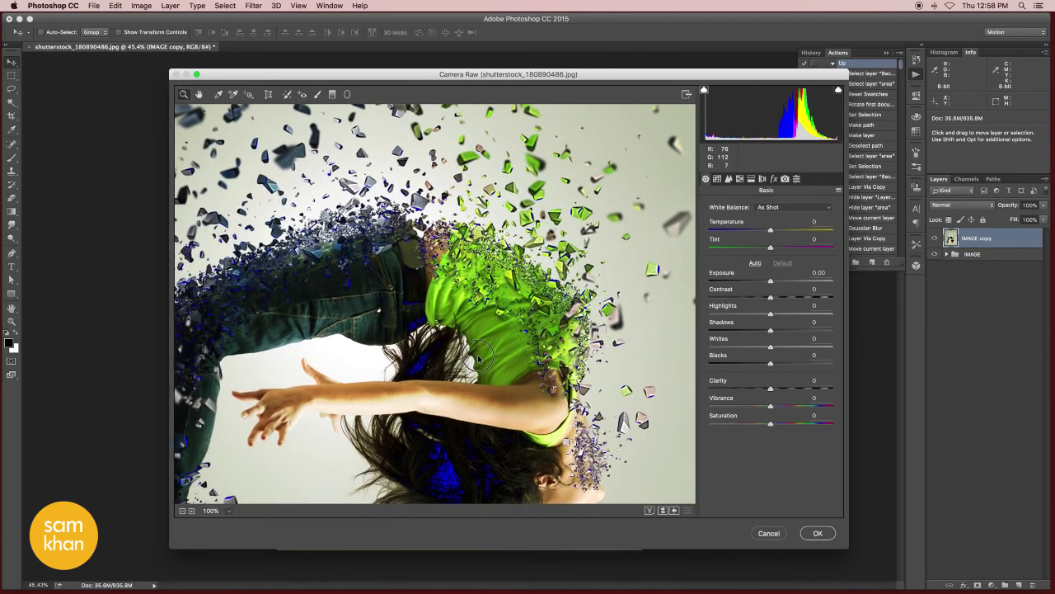
drag(770, 388, 778, 390)
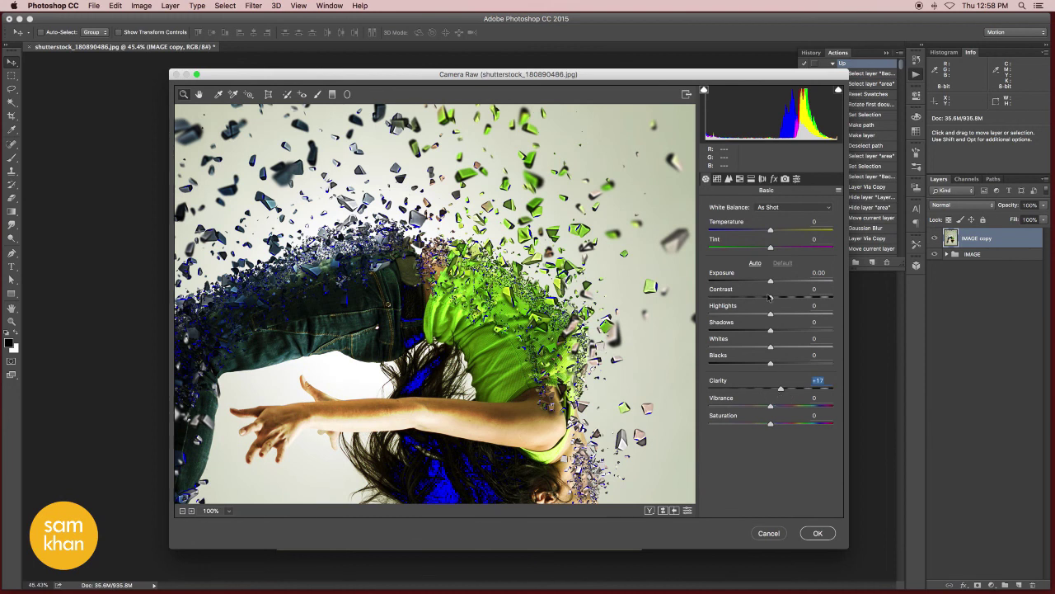
- Set Blacks +12, Temperature -8 and Tint -13, and apply the Camera Raw grade
alt+click(511, 288)
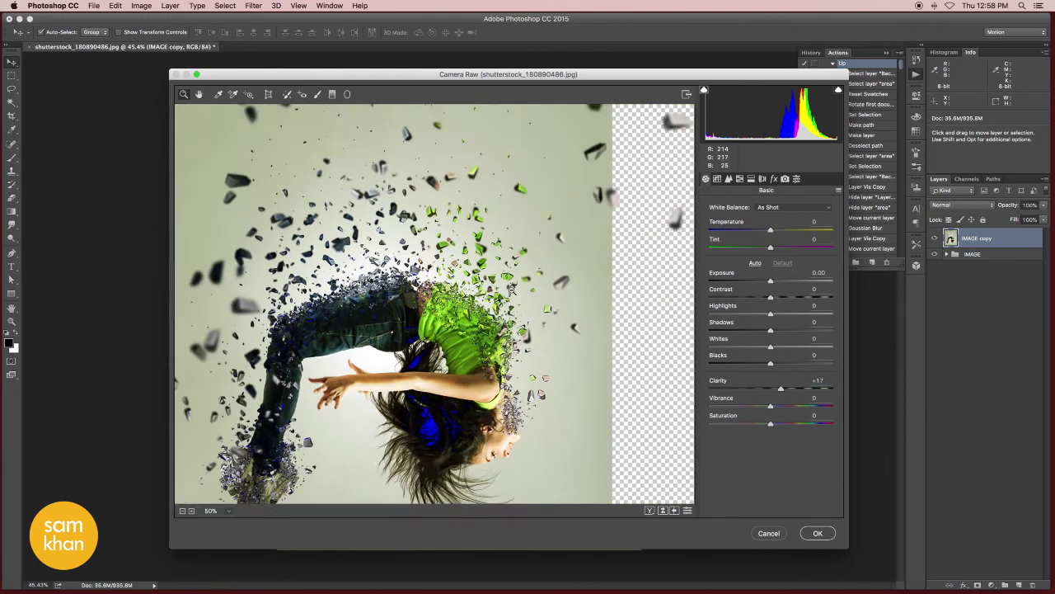
alt+click(494, 291)
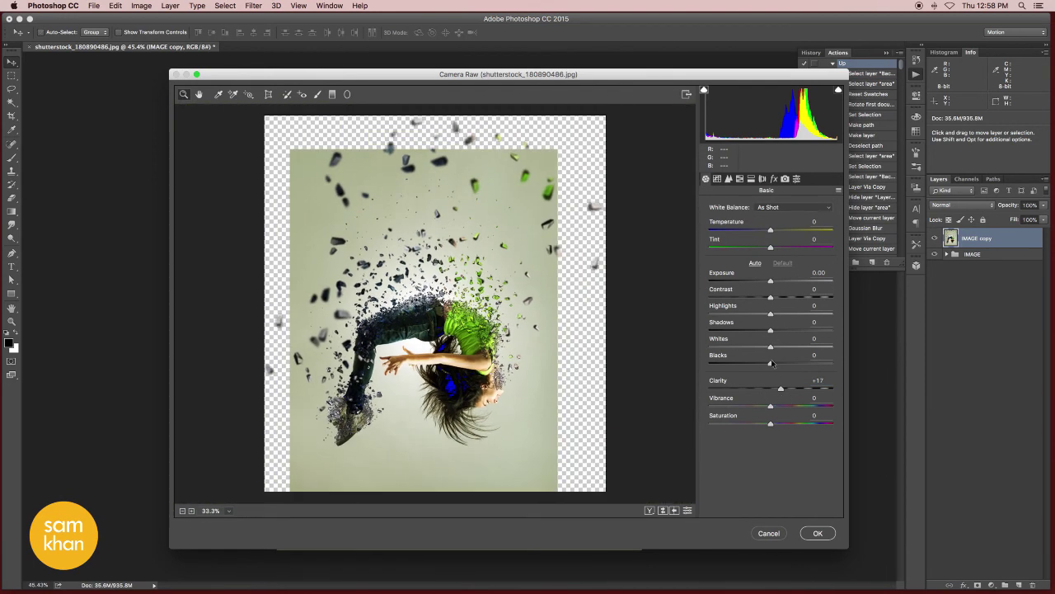
drag(771, 363, 778, 363)
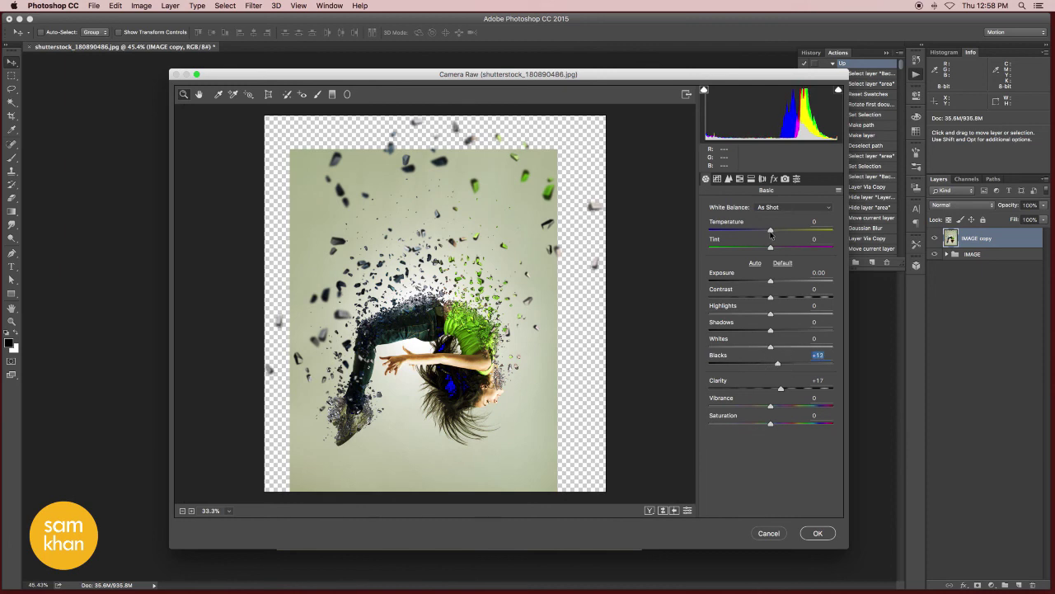
drag(770, 232, 765, 232)
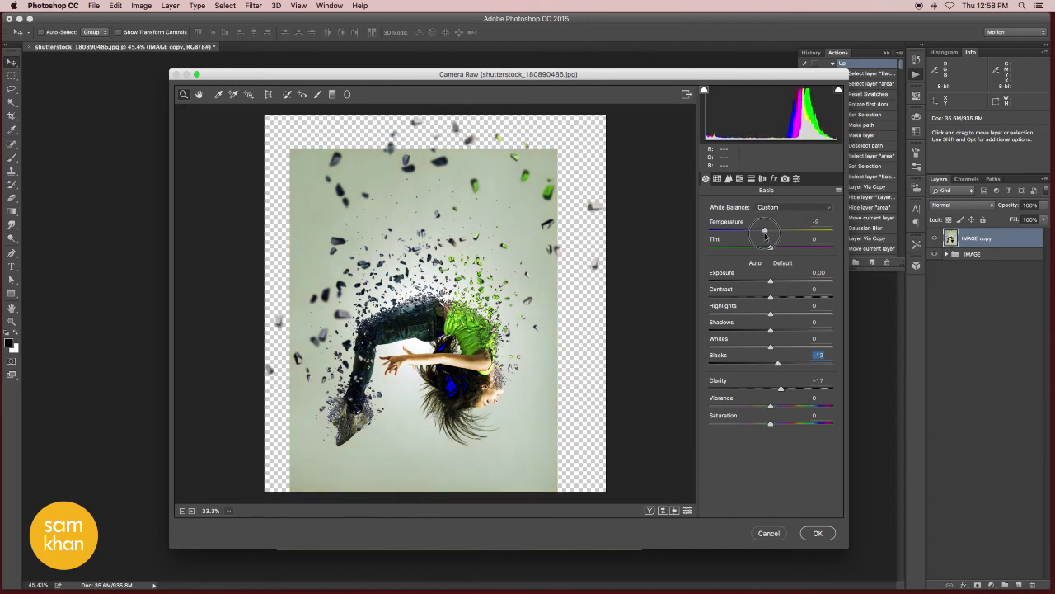
mouse_move(765, 236)
mouse_down()
mouse_move(779, 237)
mouse_move(758, 238)
mouse_move(761, 247)
mouse_up()
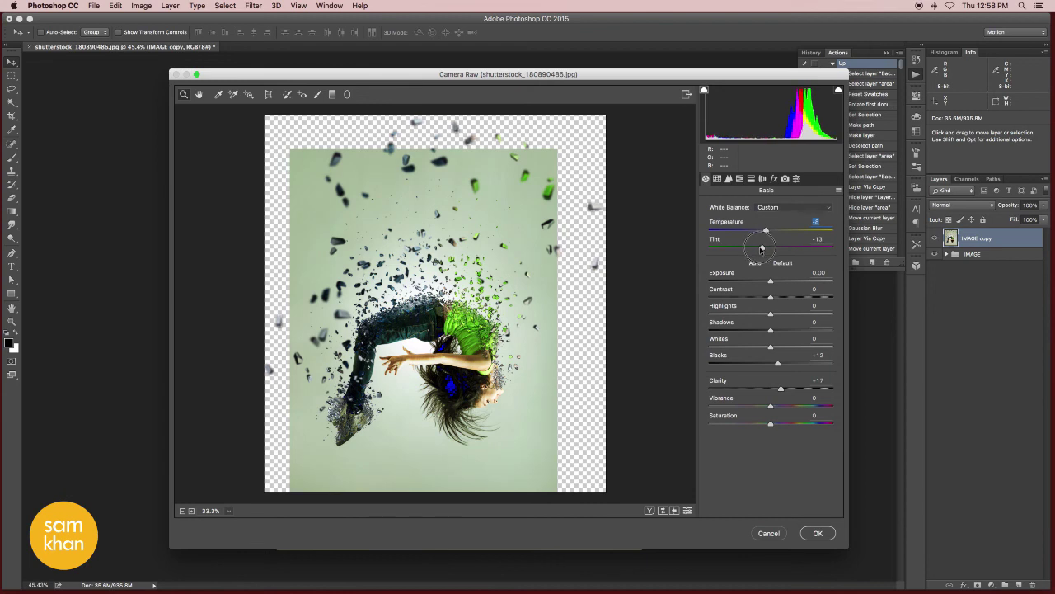
click(761, 248)
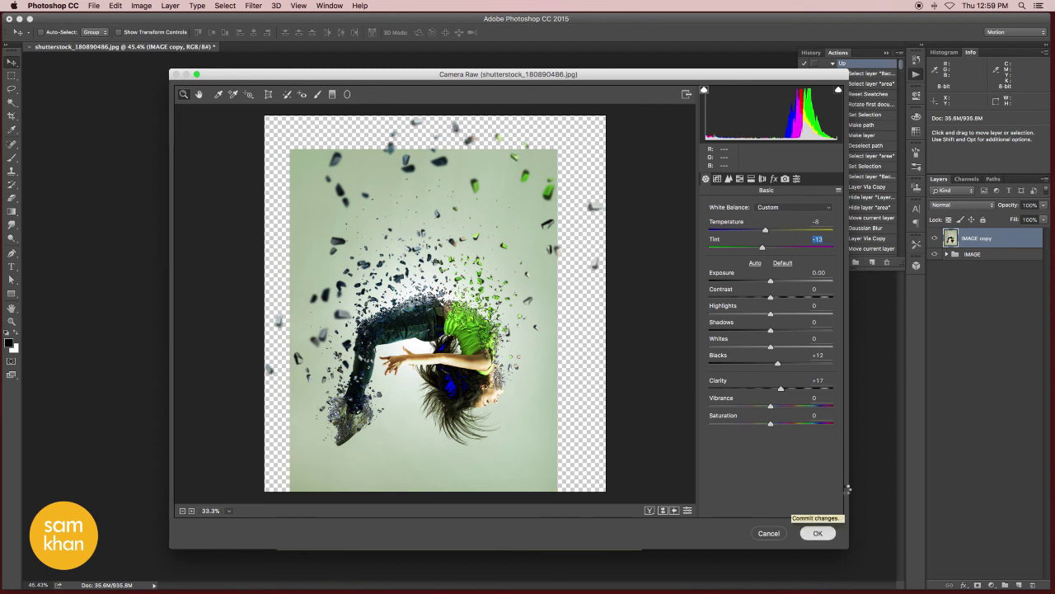
click(818, 532)
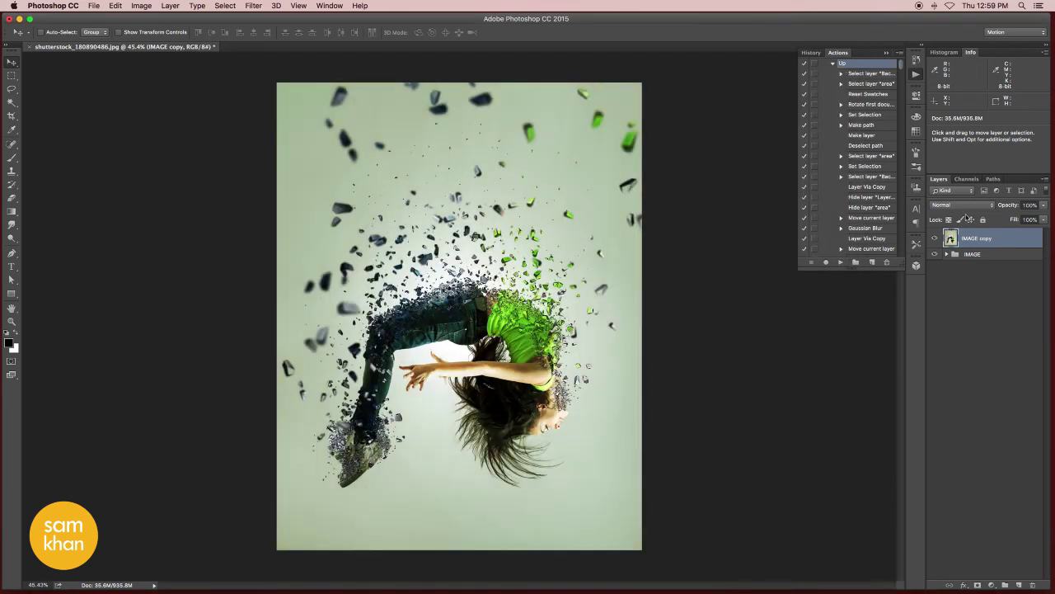
- Compare the image with and without the grade, collapse the side panels, and fit it to the window
click(935, 239)
click(916, 74)
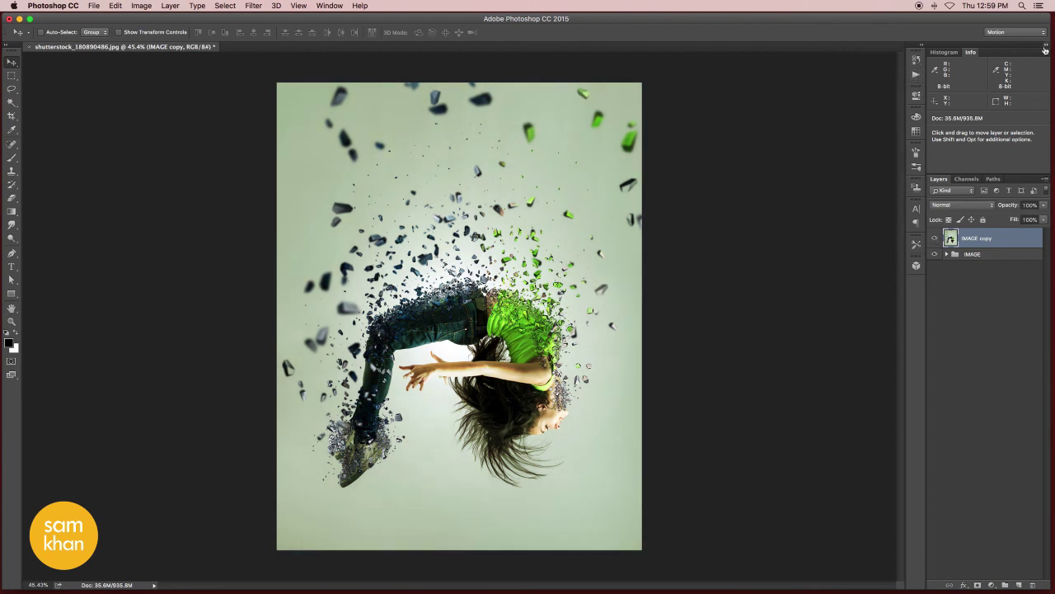
click(1044, 47)
key(super+0)
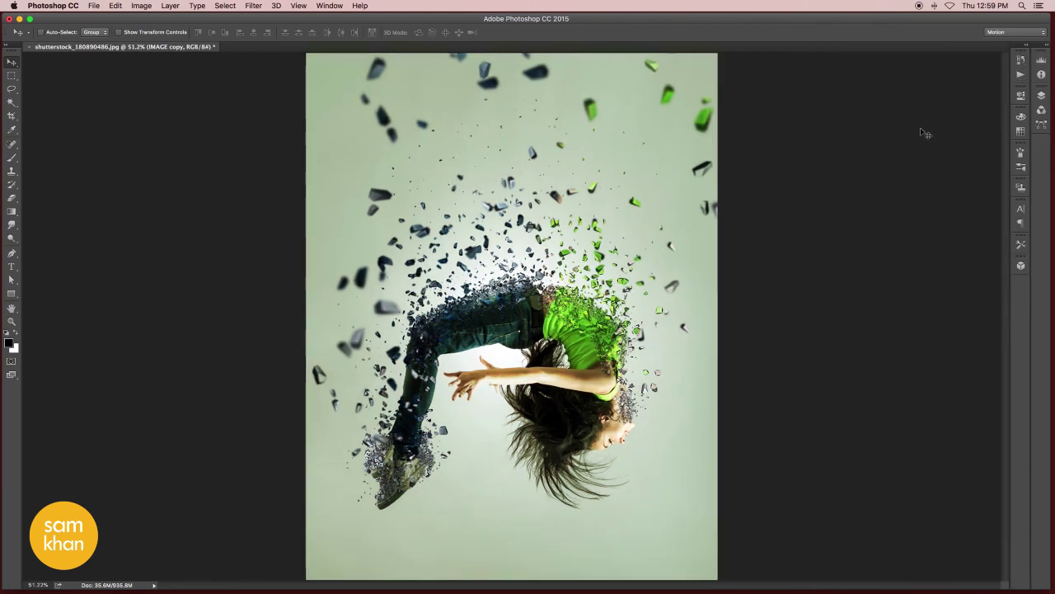
- Zoom in to inspect the dancer's jeans and green shirt, then fit the whole image again
scroll(723, 366, up, 1)
scroll(723, 366, up, 4)
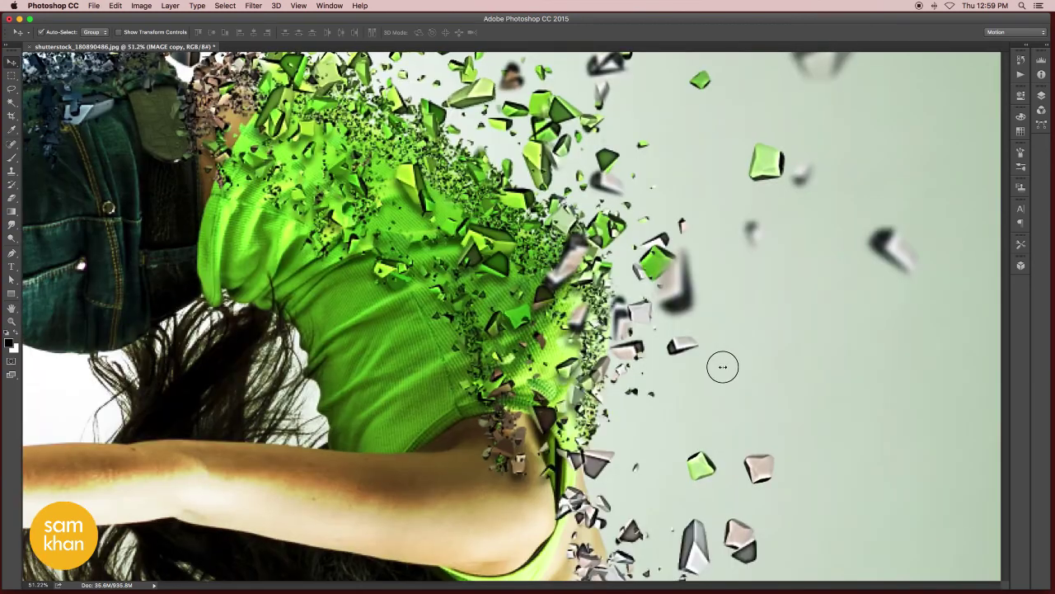
scroll(574, 307, down, 5)
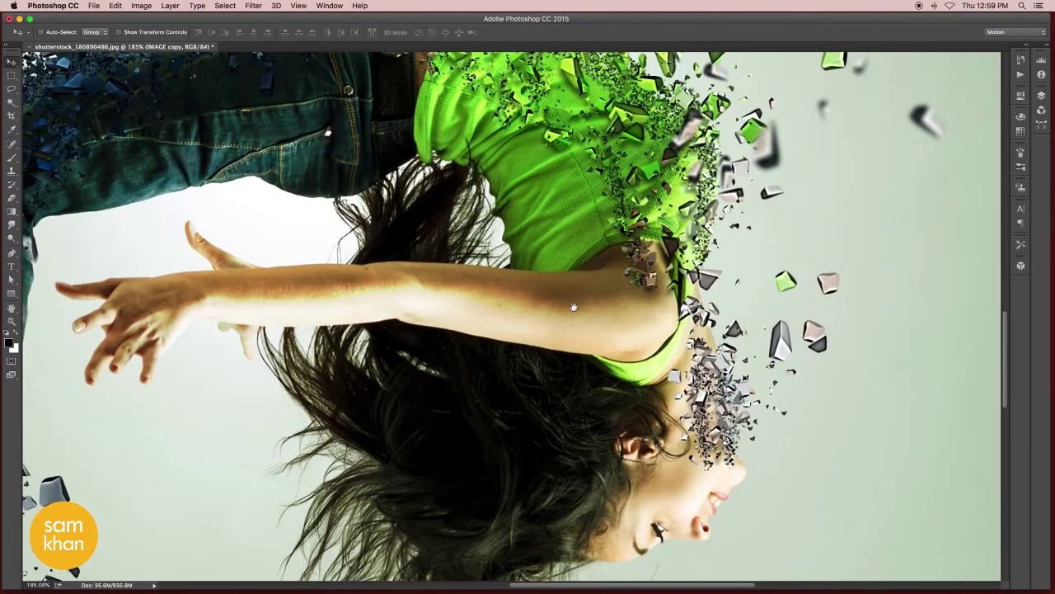
scroll(573, 307, left, 10)
scroll(568, 303, down, 3)
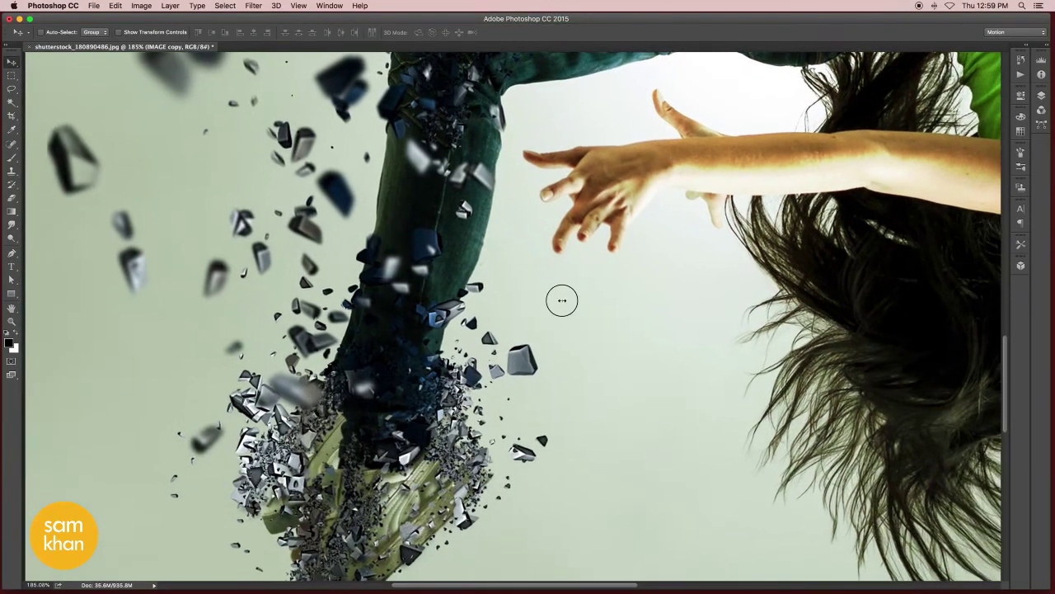
mouse_move(562, 300)
mouse_down()
mouse_move(634, 202)
mouse_move(542, 440)
mouse_move(459, 570)
mouse_up()
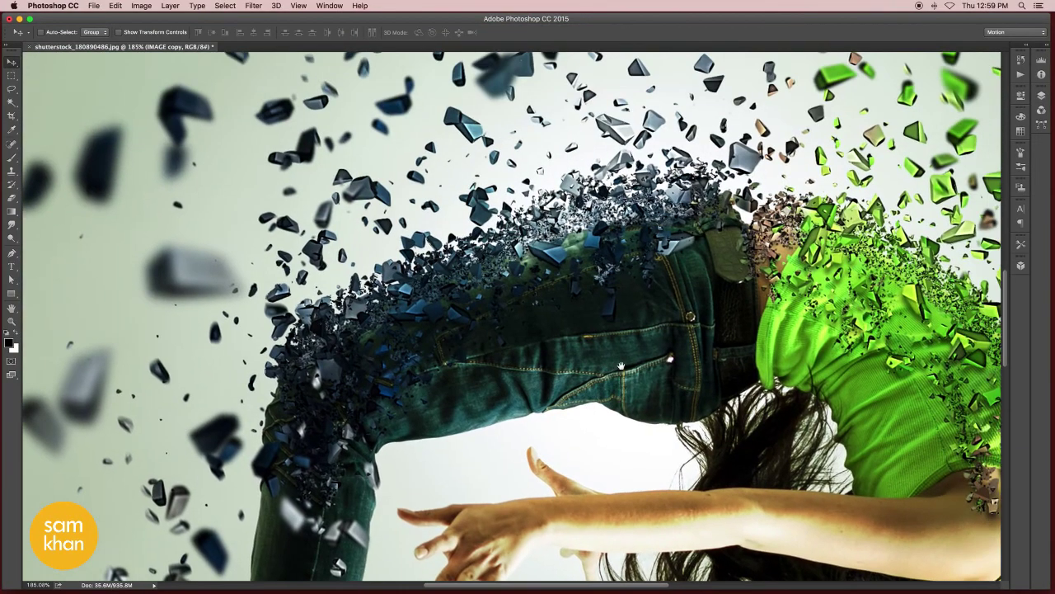
scroll(652, 342, up, 5)
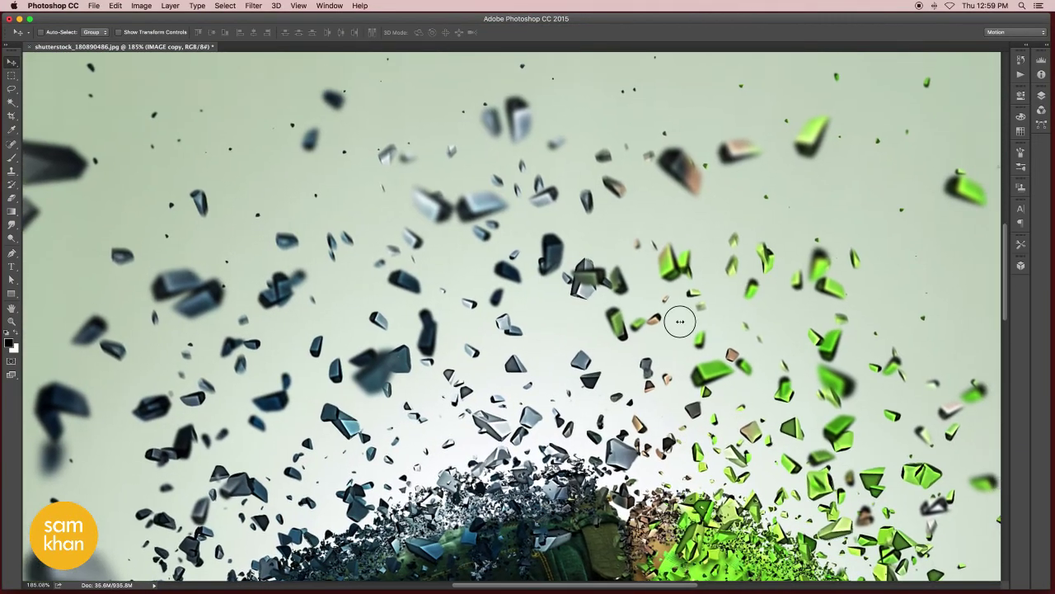
key(ctrl+0)
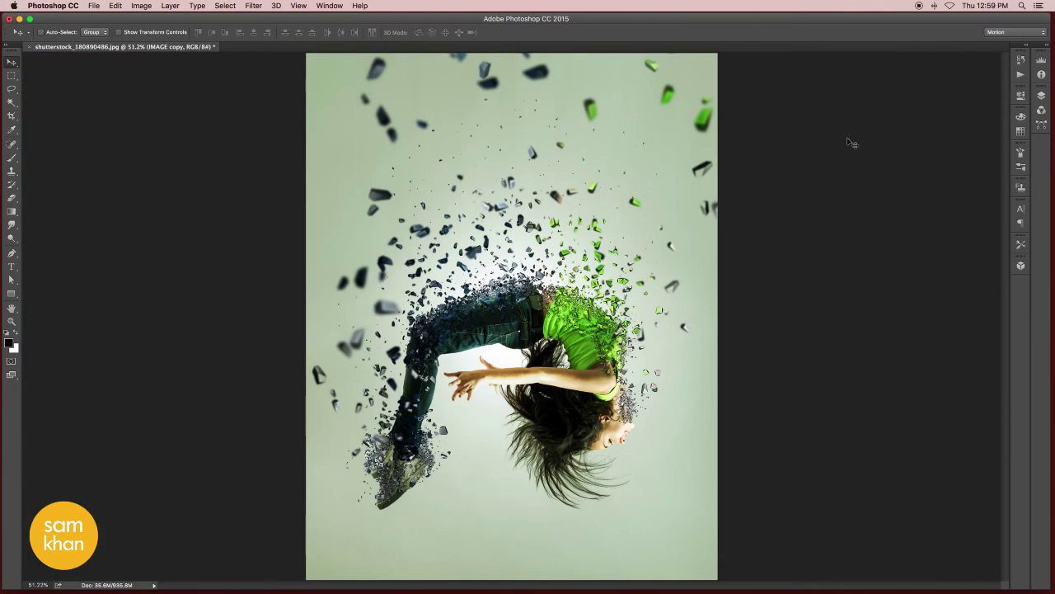